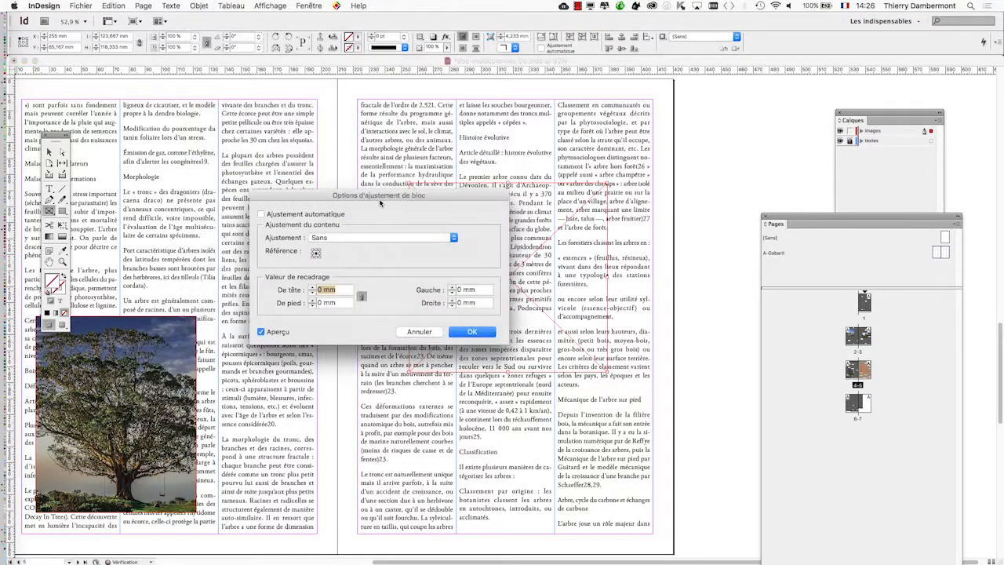
Step: Set the empty frame's fitting to Remplir le bloc proportionnellement and enable Ajustement automatique
left_click_drag(380, 202, 739, 101)
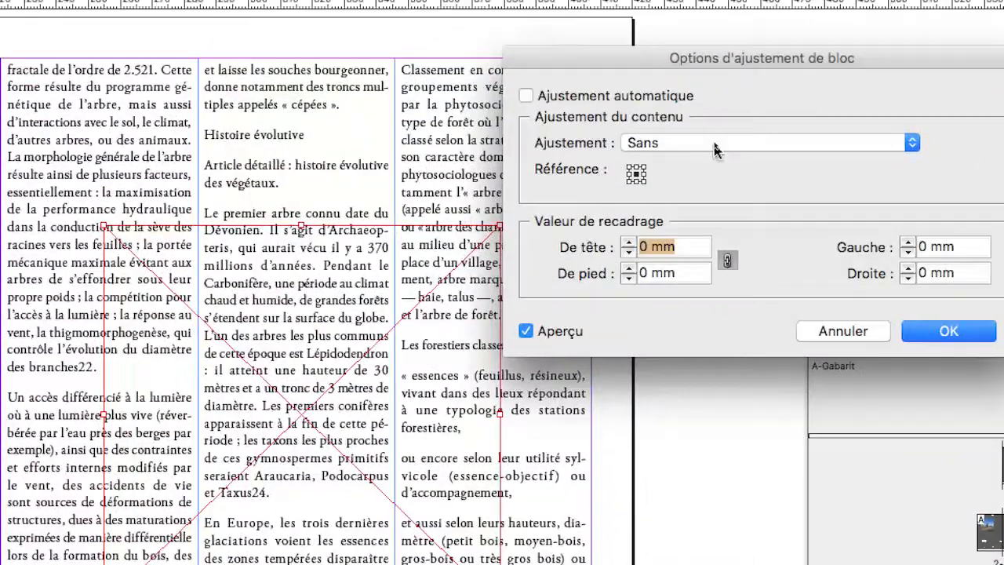
left_click(739, 142)
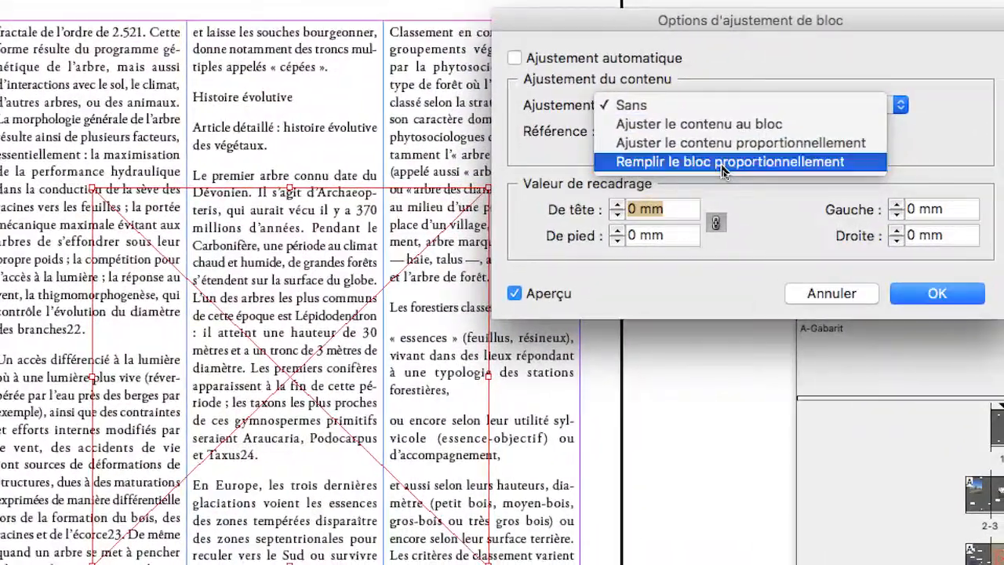
left_click(724, 162)
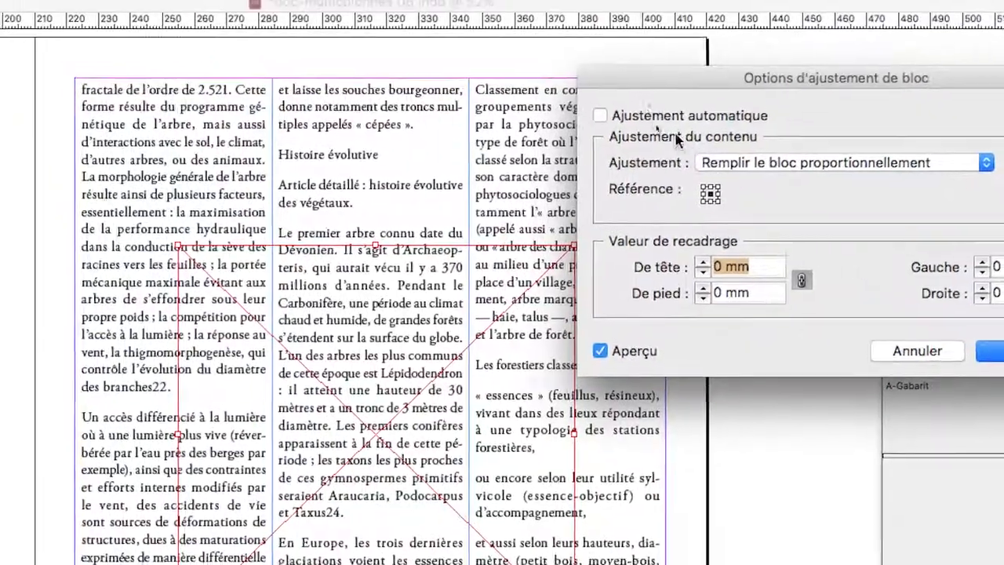
left_click(579, 61)
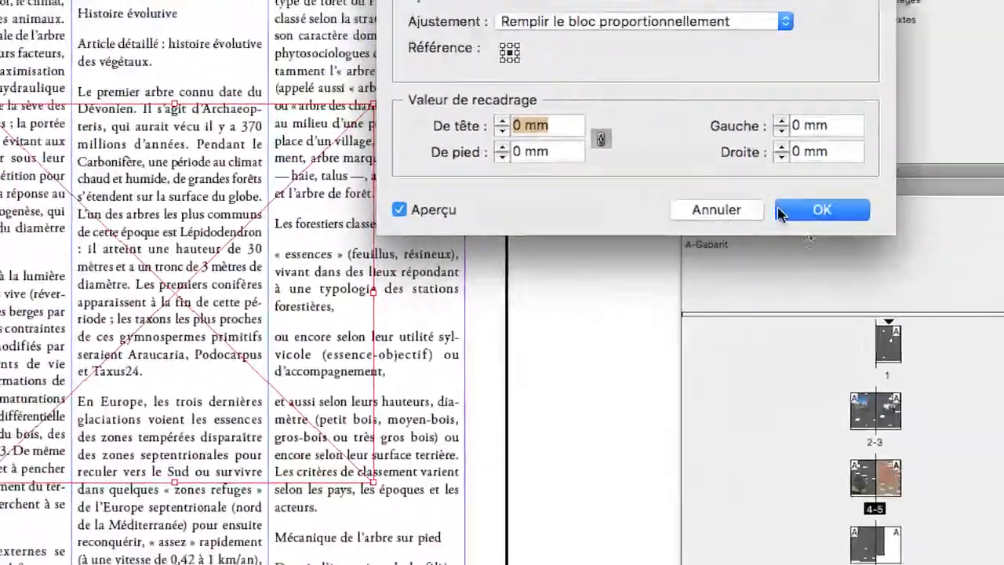
key("Return")
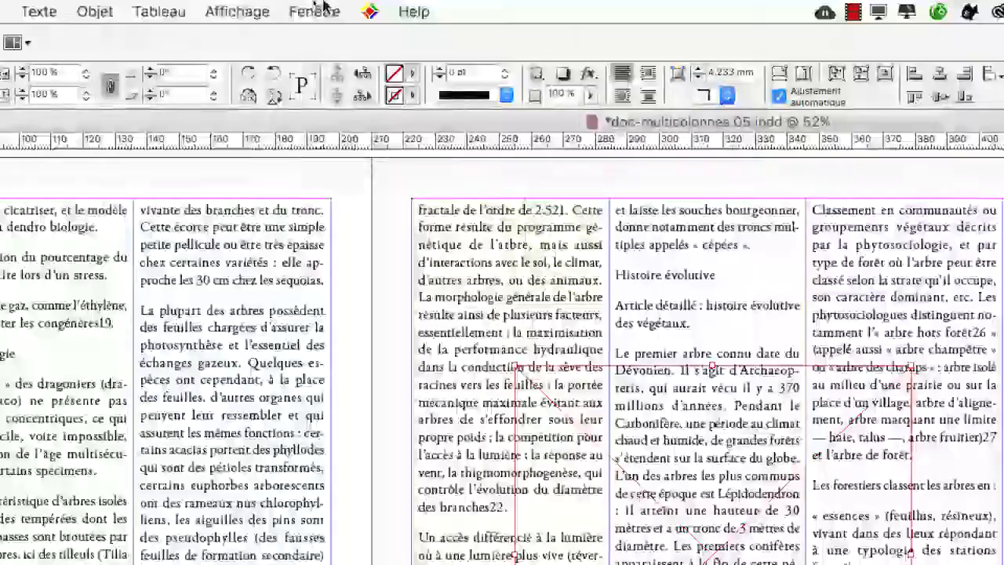
Step: Display the object styles (Styles d'objet) and place them beside the spread, clear of the selected frame
left_click(323, 8)
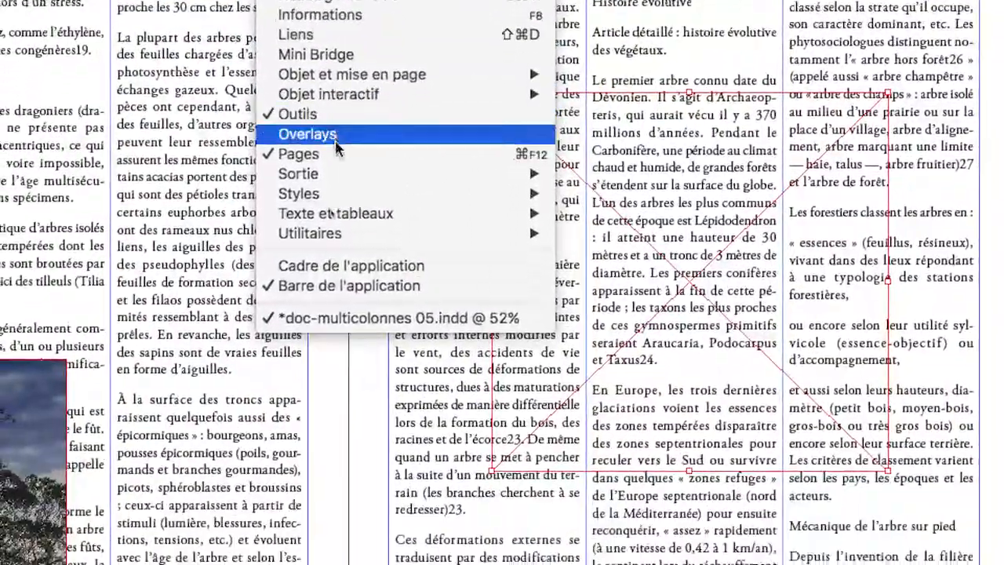
mouse_move(468, 472)
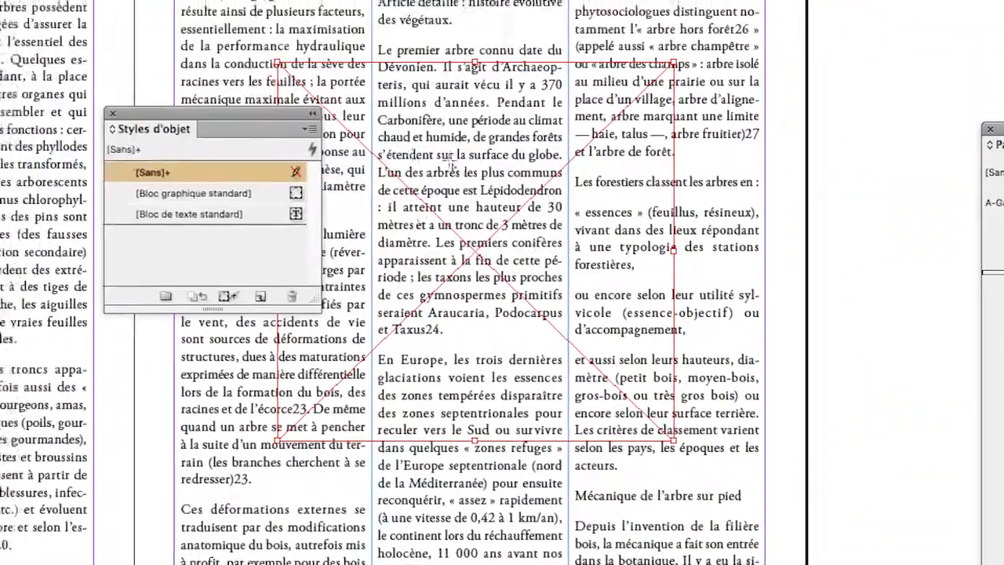
left_click_drag(182, 116, 545, 96)
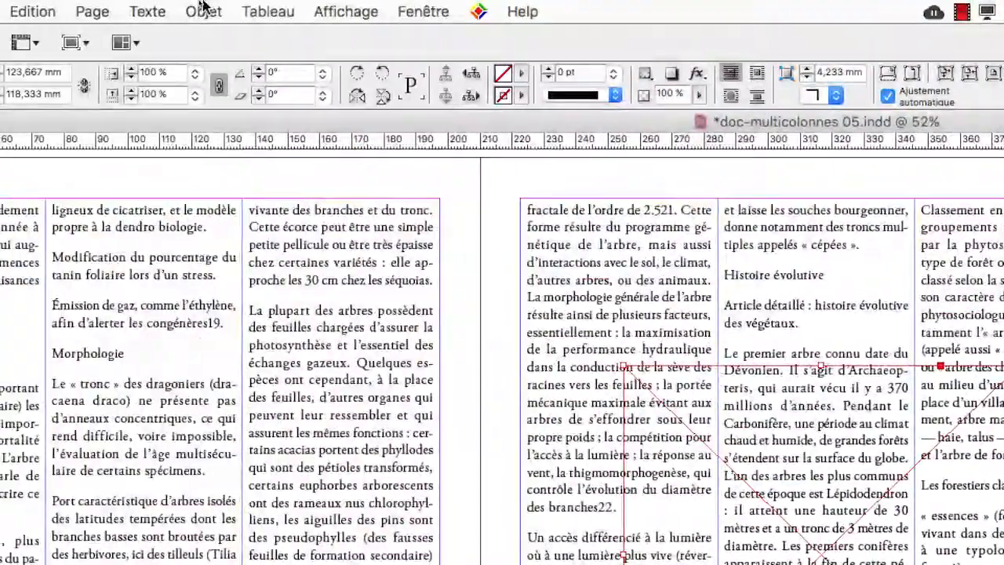
Step: Check the fitting options of the selected empty frame and accept them as they are
left_click(206, 9)
mouse_move(233, 191)
mouse_move(329, 135)
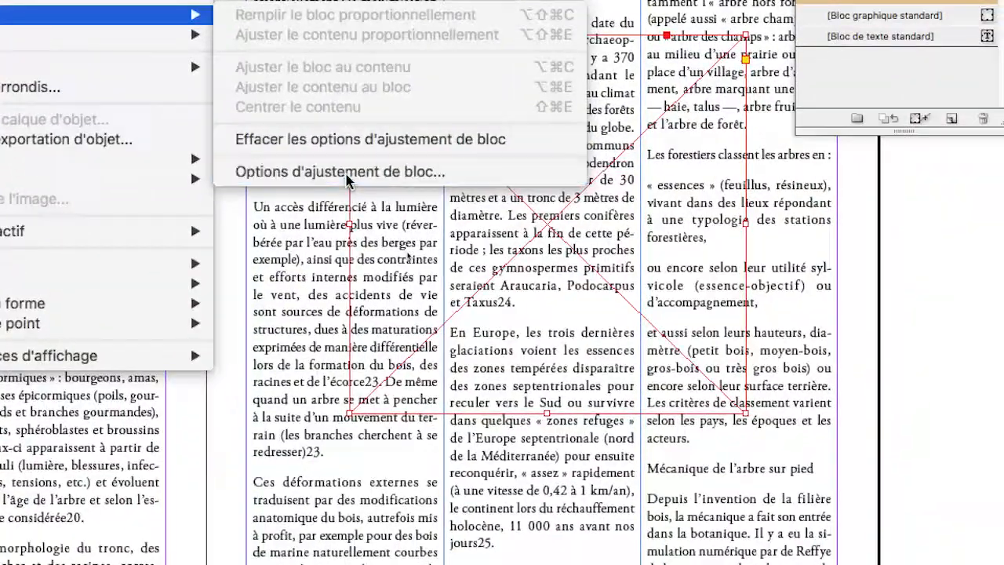
left_click(586, 287)
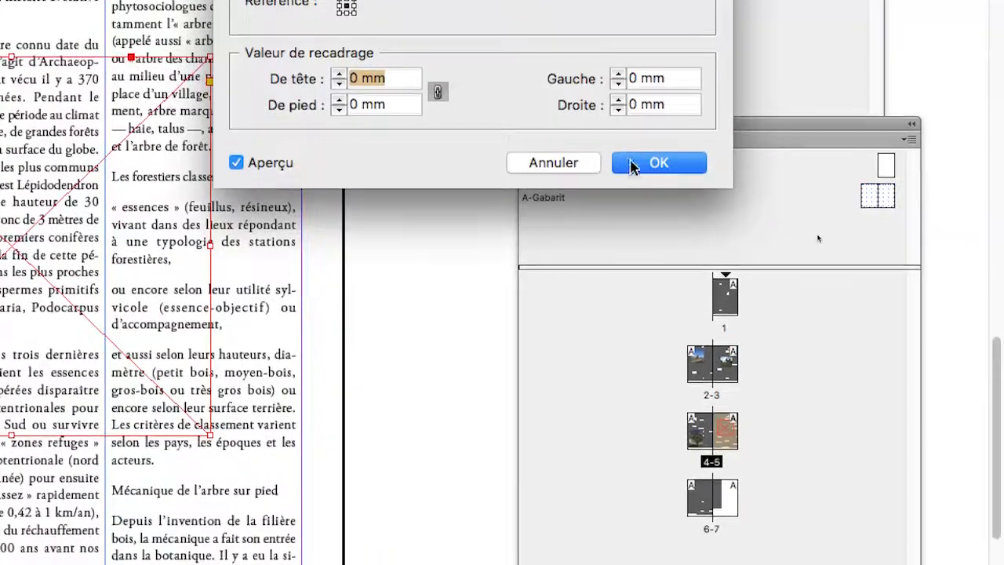
left_click(875, 310)
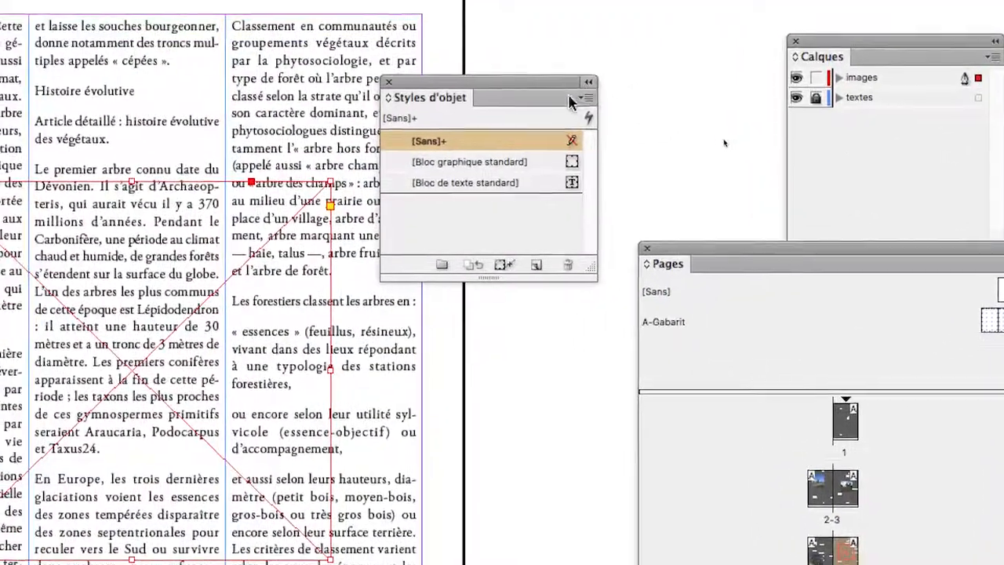
Step: Create a new object style named "remplir proport ET ajust auto" from the selected empty frame
left_click_drag(576, 102, 396, 76)
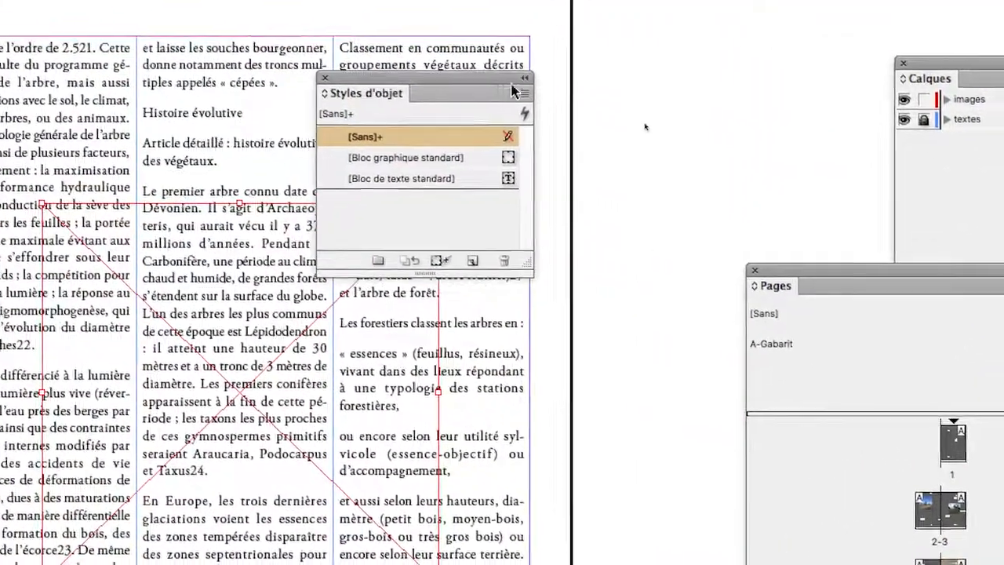
left_click(522, 93)
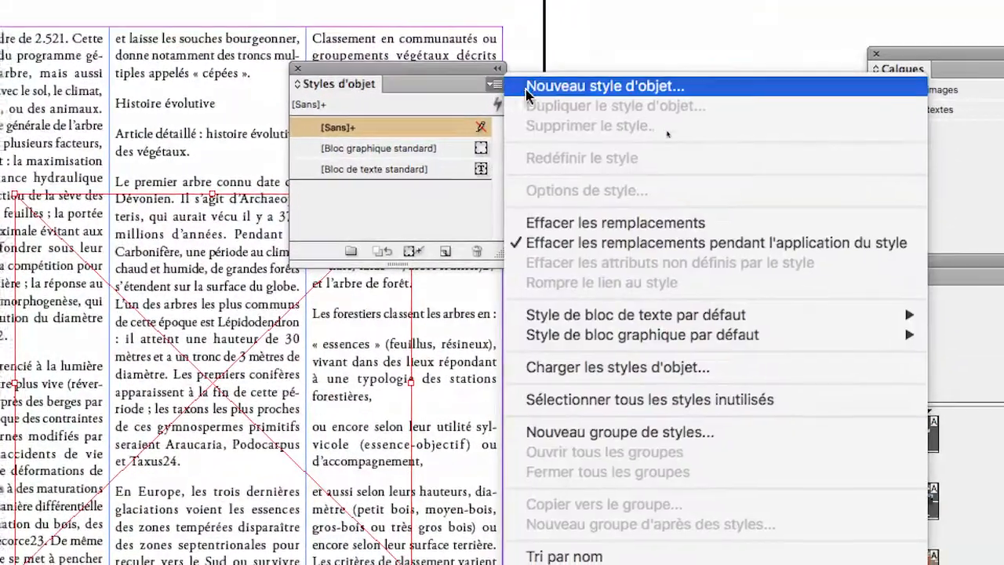
left_click(536, 89)
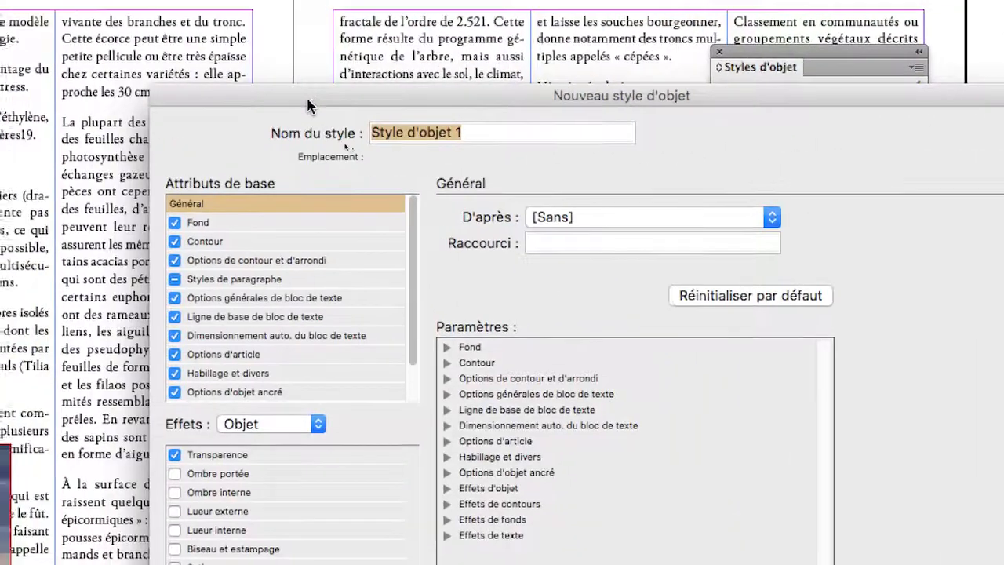
left_click_drag(308, 104, 602, 66)
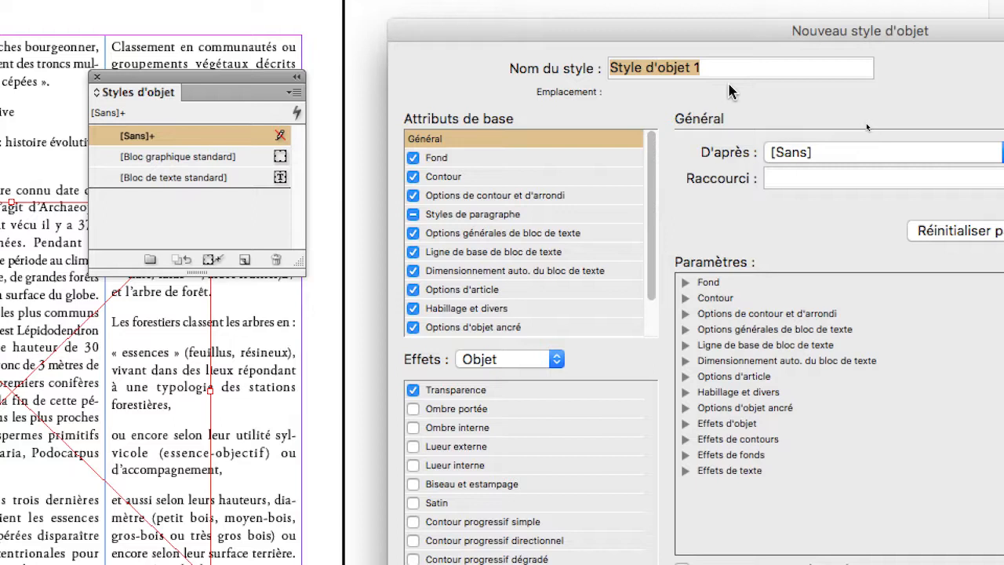
type("remplir proport ET ajust auto")
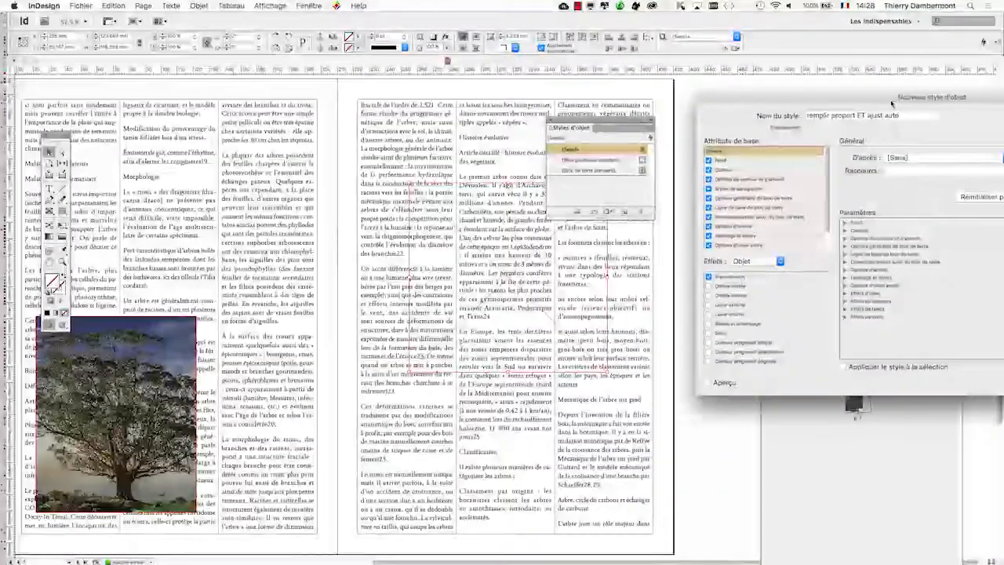
left_click_drag(888, 102, 803, 124)
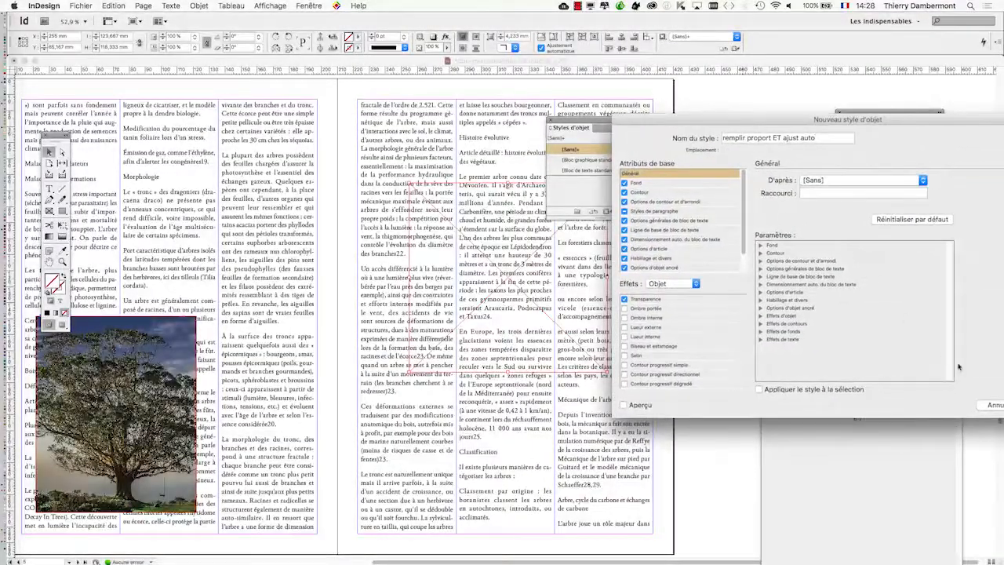
left_click_drag(949, 131, 706, 91)
left_click(816, 364)
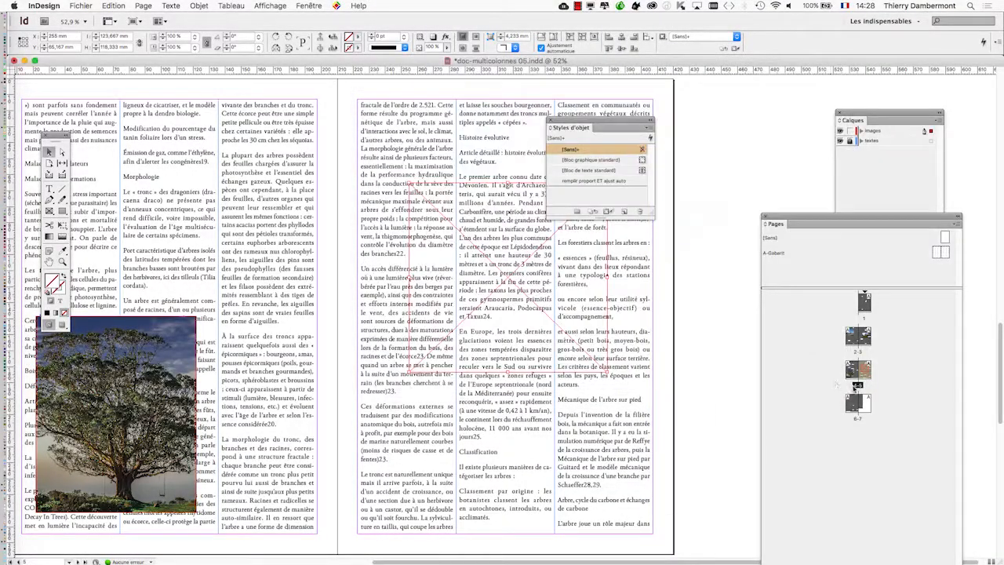
Step: Draw a rectangular graphic frame about 111 × 91 mm over the text columns of page 6
left_click_drag(575, 119, 722, 110)
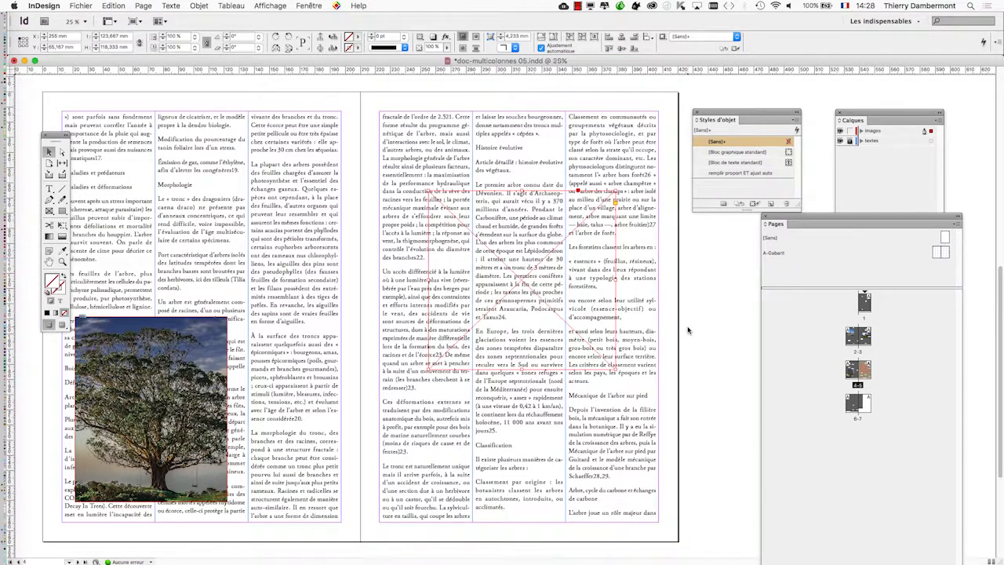
key("super+minus")
scroll(475, 314, "down", 5)
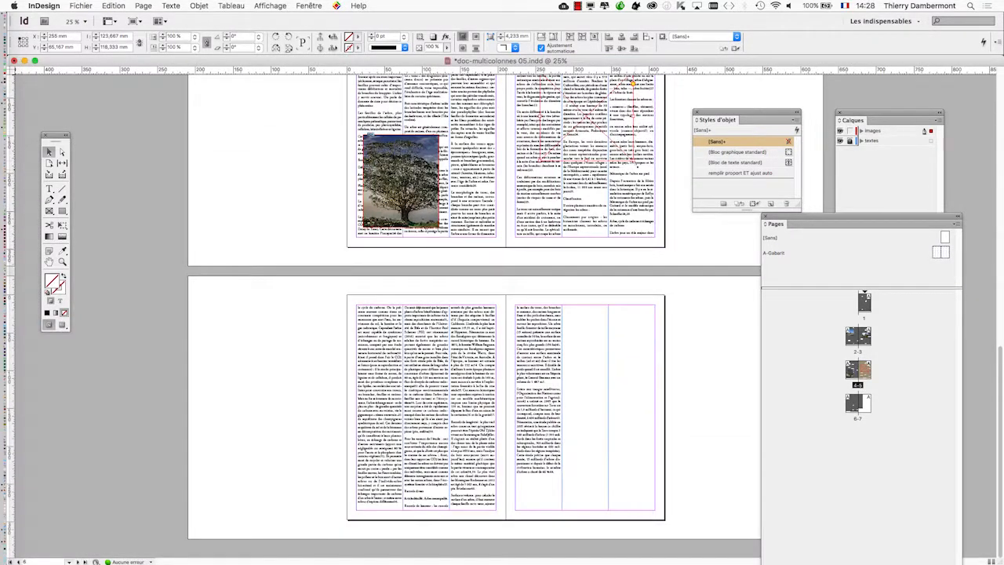
left_click_drag(49, 135, 282, 251)
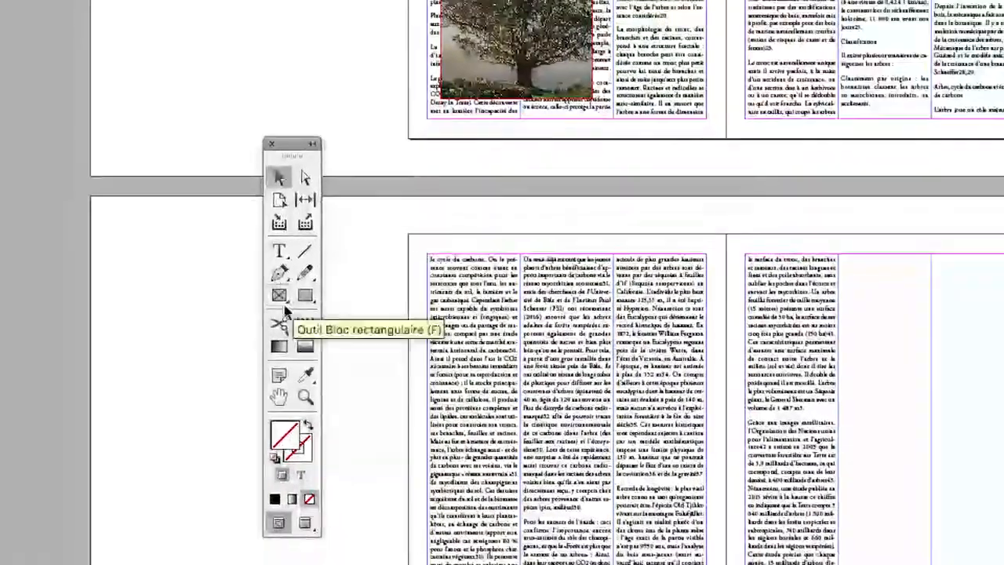
left_click(284, 305)
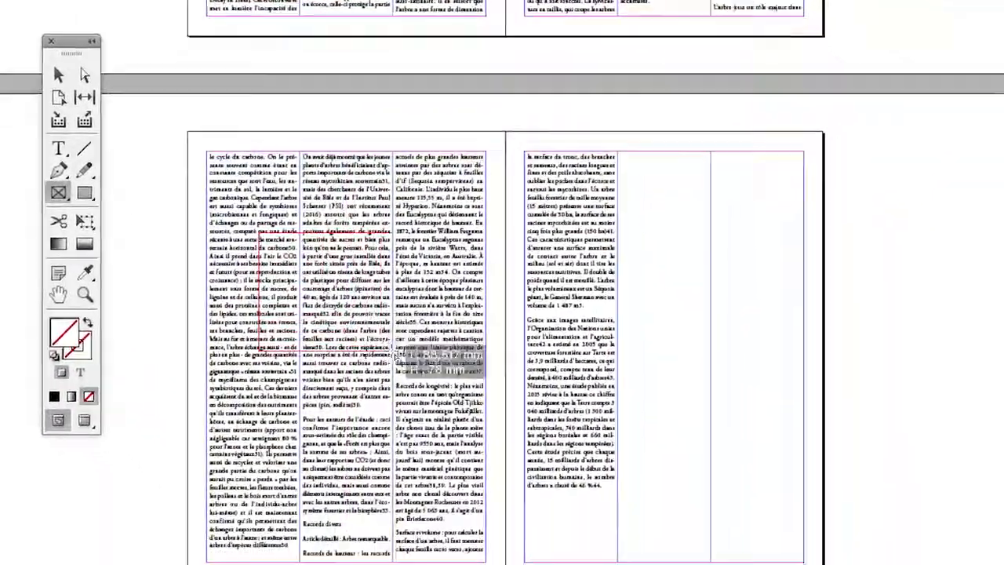
left_click_drag(479, 335, 646, 472)
left_click_drag(409, 364, 409, 365)
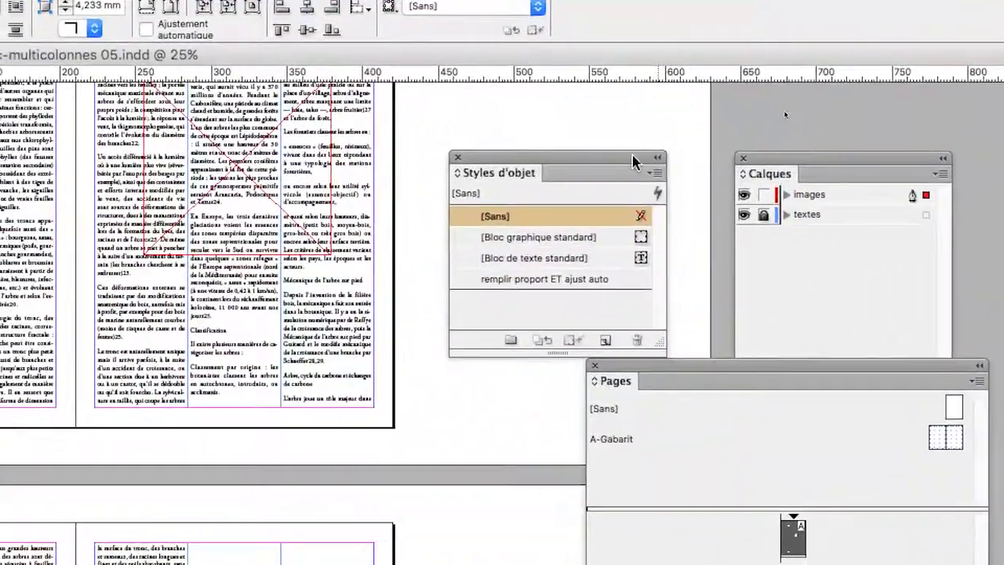
Step: Apply the object style "remplir proport ET ajust auto" to the new frame on page 6
left_click_drag(633, 157, 486, 295)
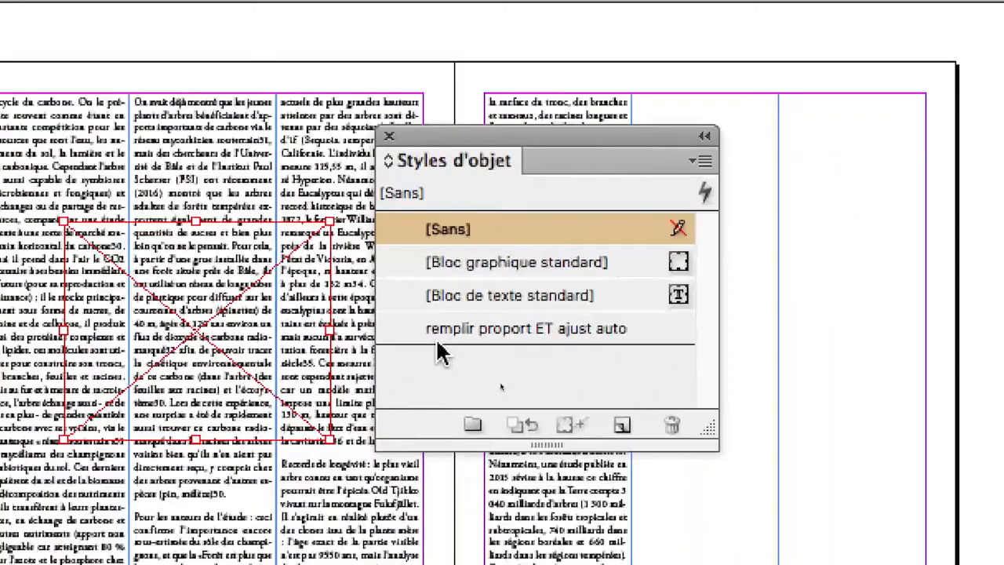
left_click(439, 342)
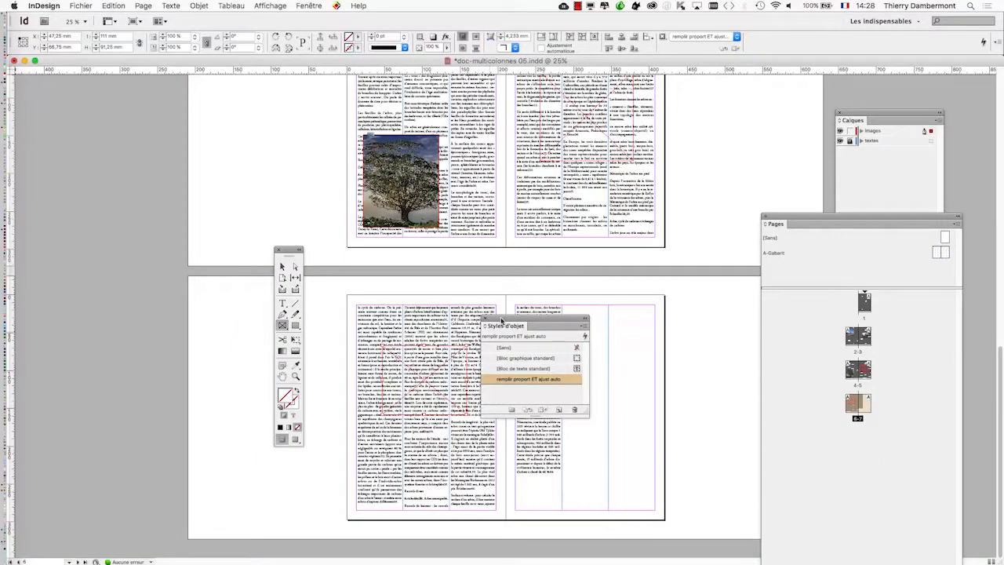
left_click_drag(502, 320, 214, 173)
Step: Draw three rectangular frames one below another on page 7, the lowest about 62 × 40 mm with object style [Sans]
key("super+plus")
scroll(502, 313, "down", 3)
scroll(502, 314, "right", 4)
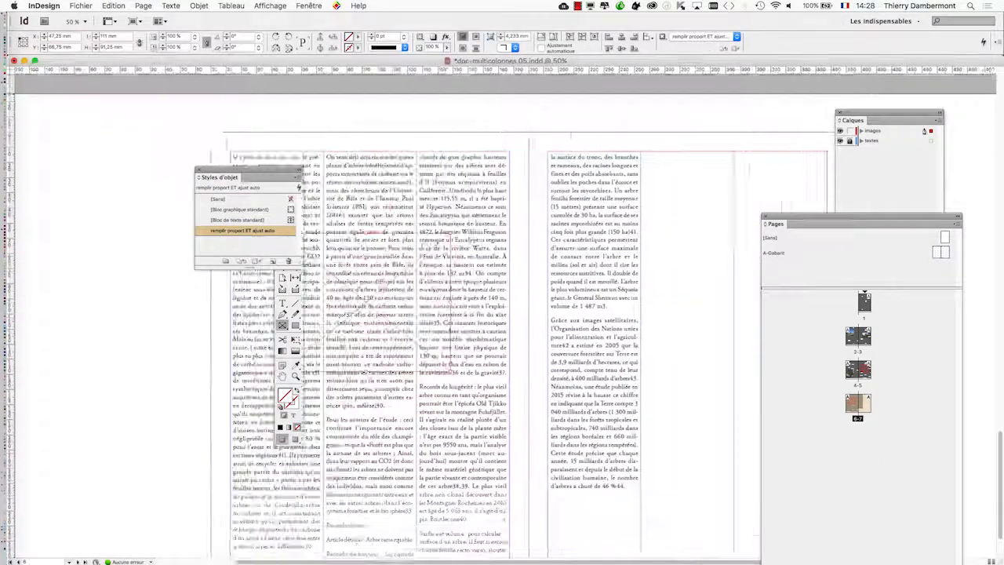
left_click_drag(545, 161, 692, 235)
left_click_drag(559, 267, 706, 366)
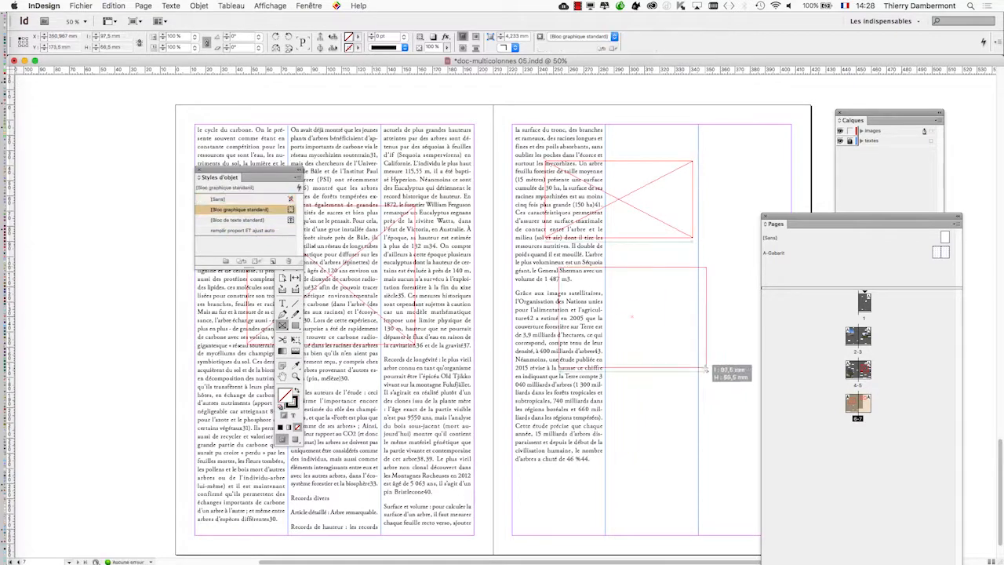
mouse_move(574, 404)
left_mouse_down()
mouse_move(639, 432)
mouse_move(668, 464)
left_mouse_up()
left_click(217, 198)
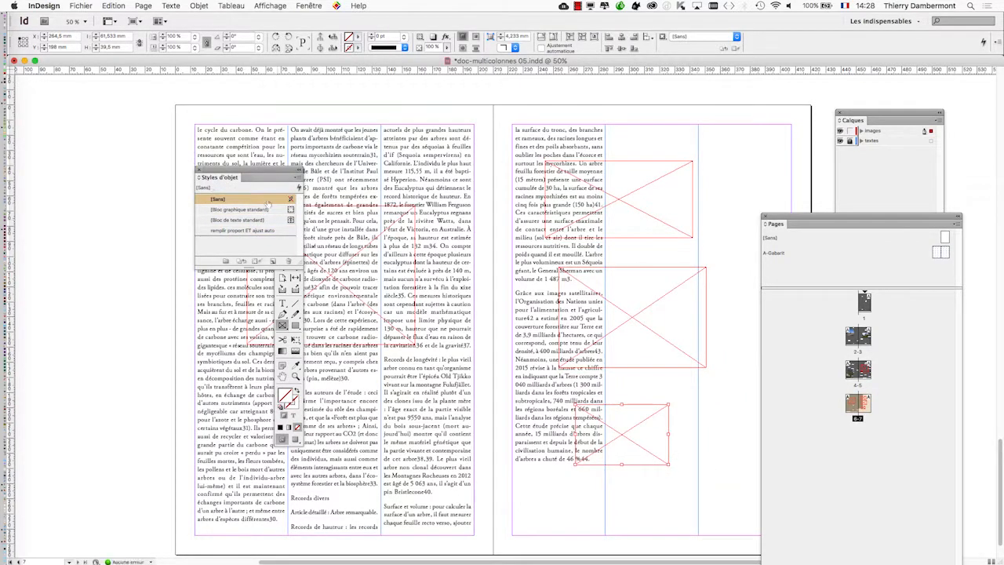
Step: Select all three frames on page 7 and apply the object style "remplir proport ET ajust auto" to them
left_click_drag(262, 173, 182, 156)
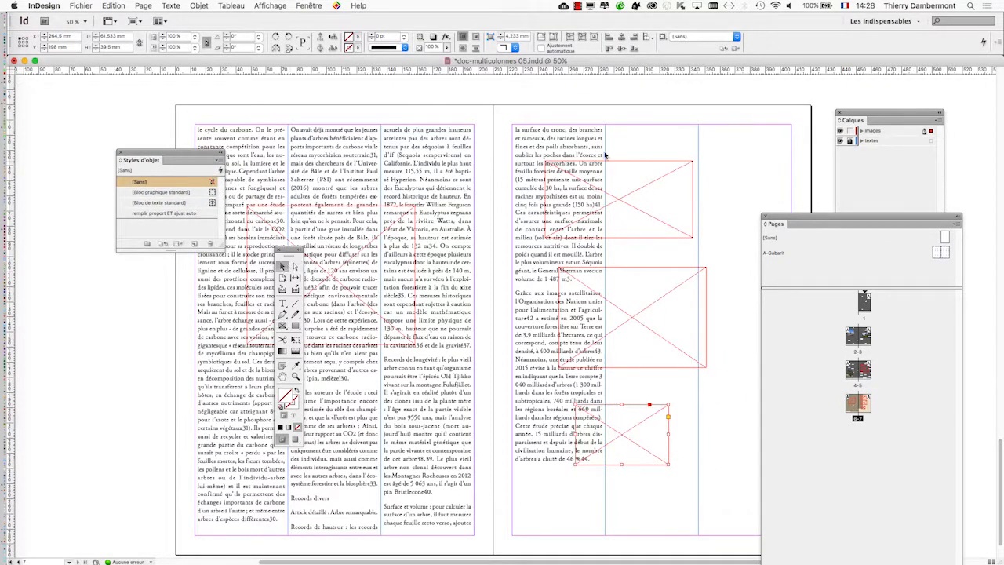
left_click_drag(604, 155, 690, 427)
left_click_drag(186, 154, 483, 114)
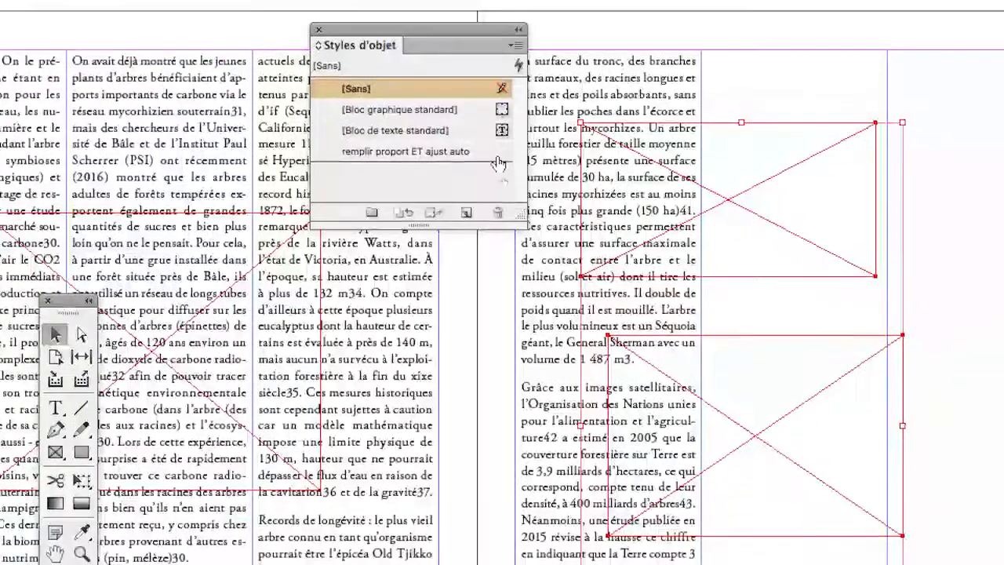
left_click(502, 175)
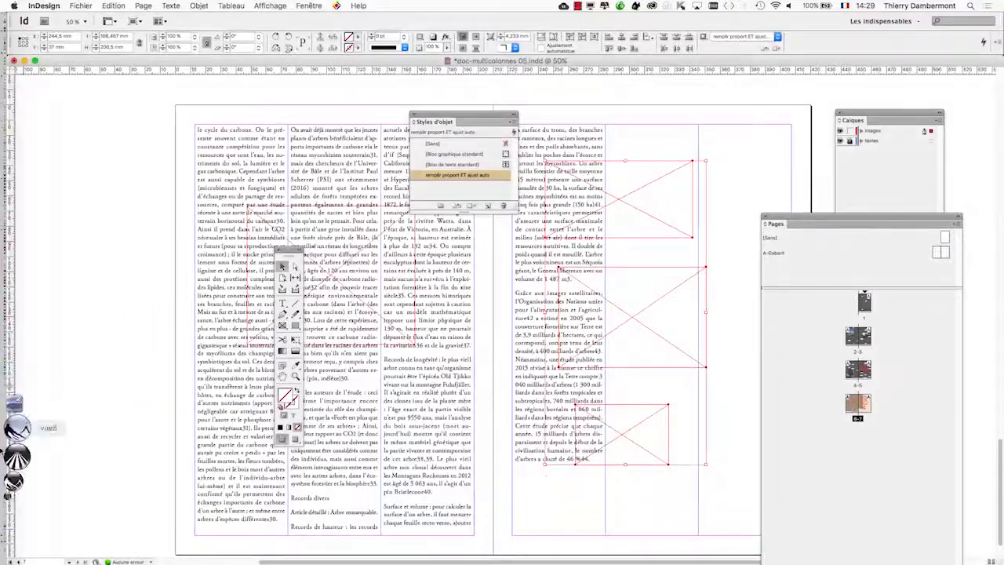
left_click(26, 492)
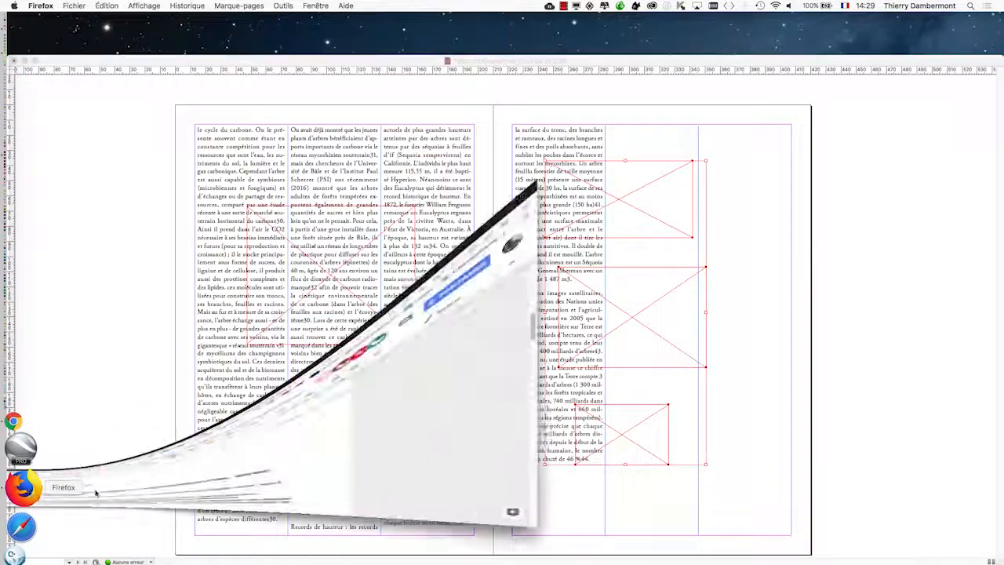
left_click(376, 22)
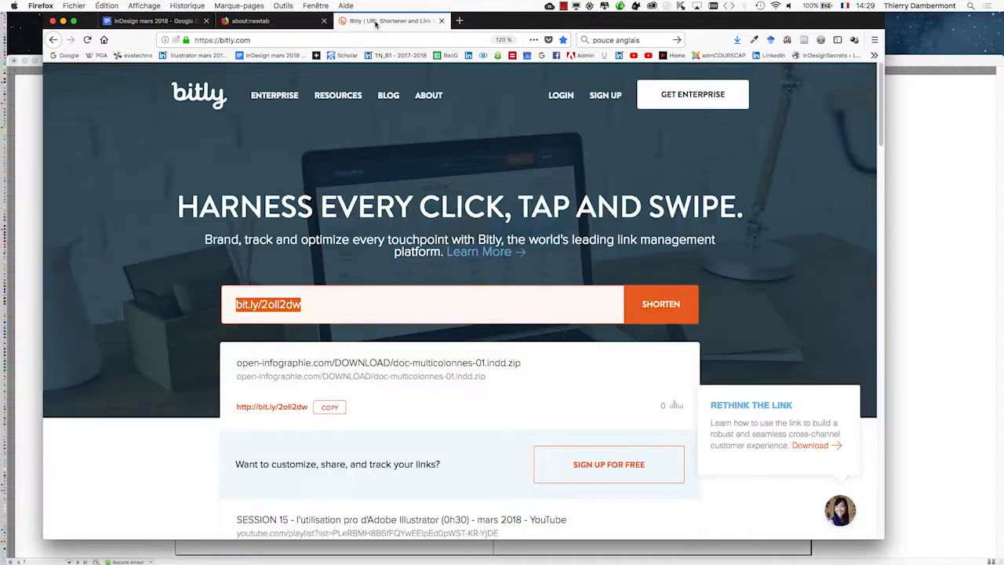
left_click(254, 22)
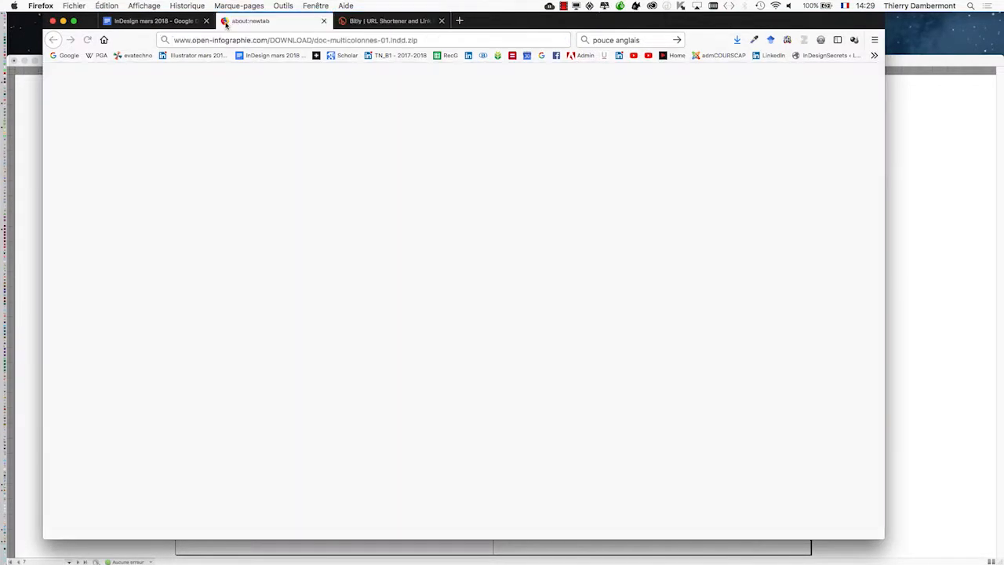
left_click(62, 21)
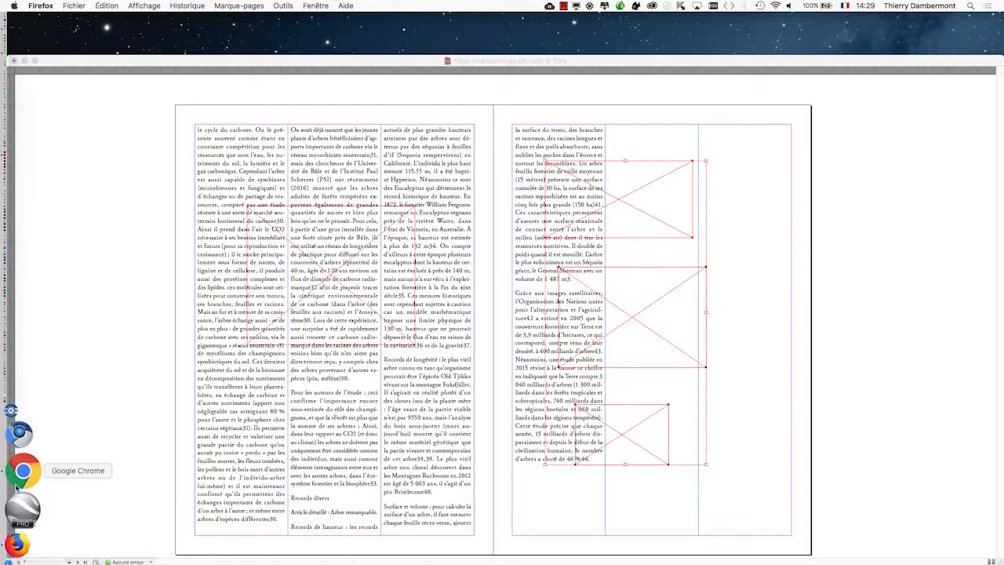
Step: Switch to Chrome and change the Google Images search from tree to animal "public domain"
left_click(17, 483)
left_click(141, 24)
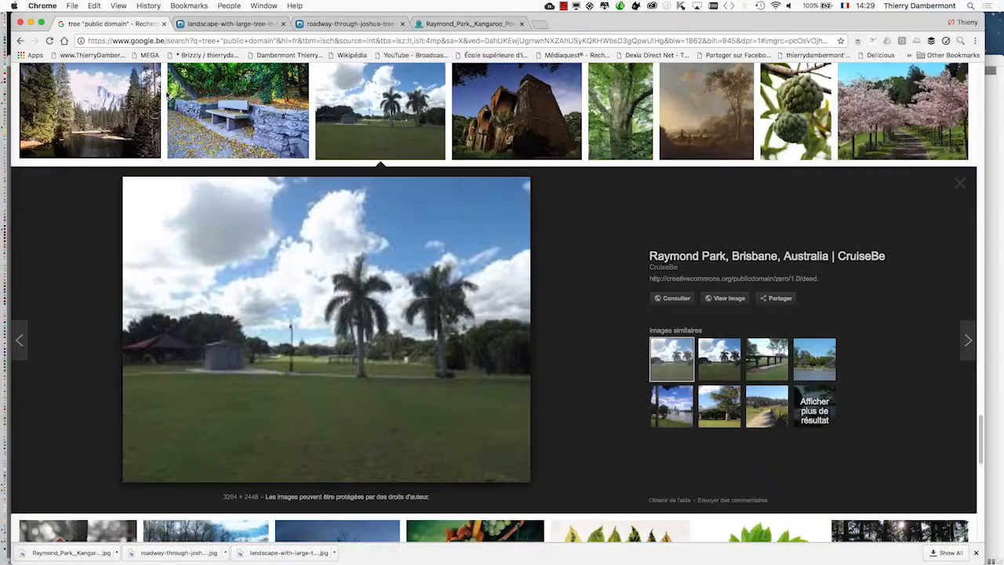
scroll(403, 276, "up", 15)
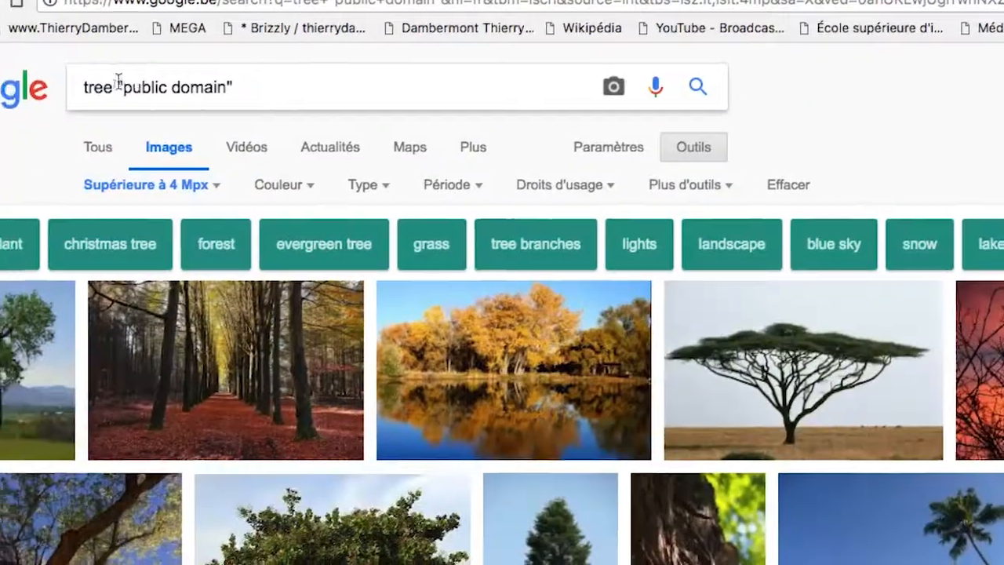
double_click(116, 86)
type("anim")
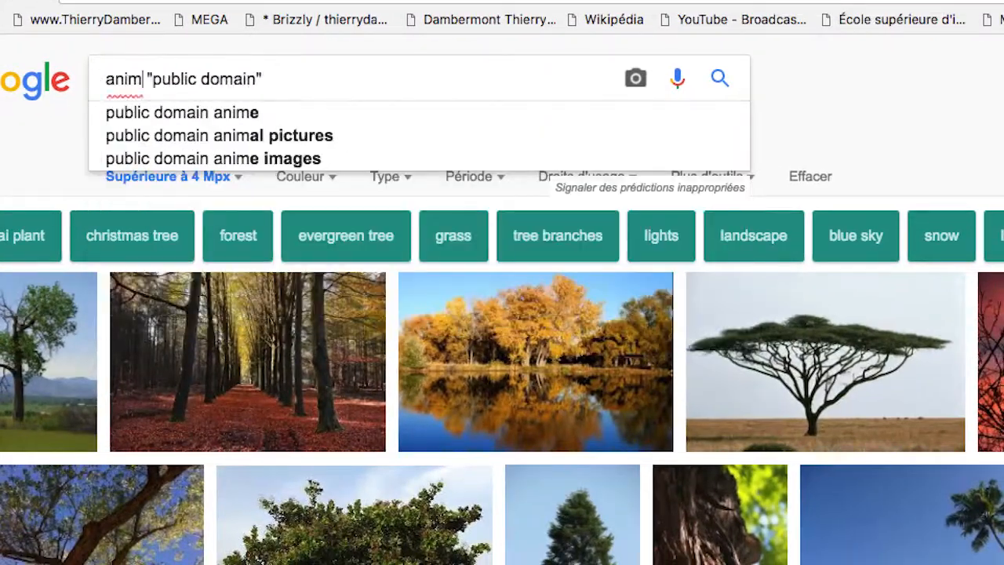
type("al")
key("Return")
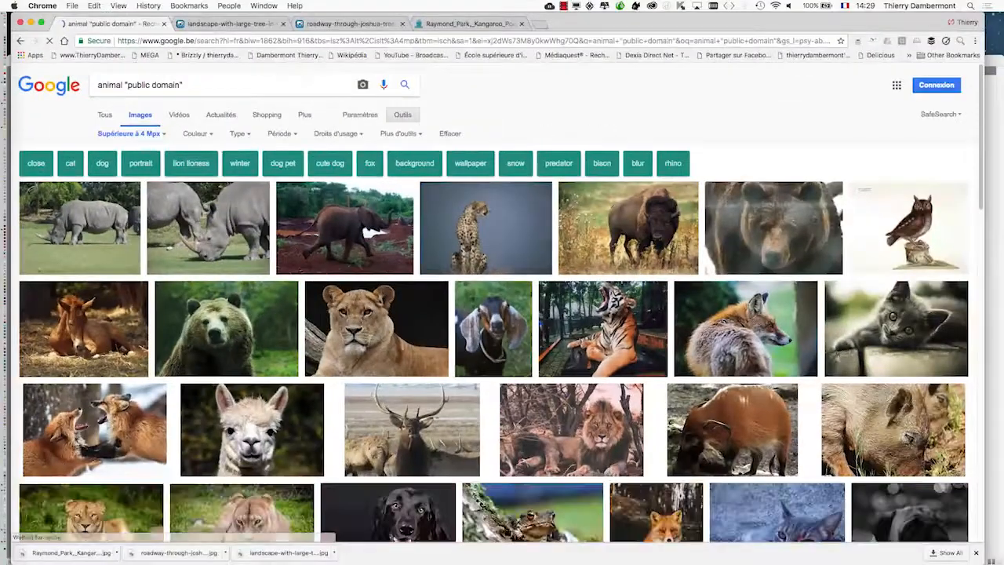
Step: Close all browser tabs after the animal image search results
left_click(82, 231, "super")
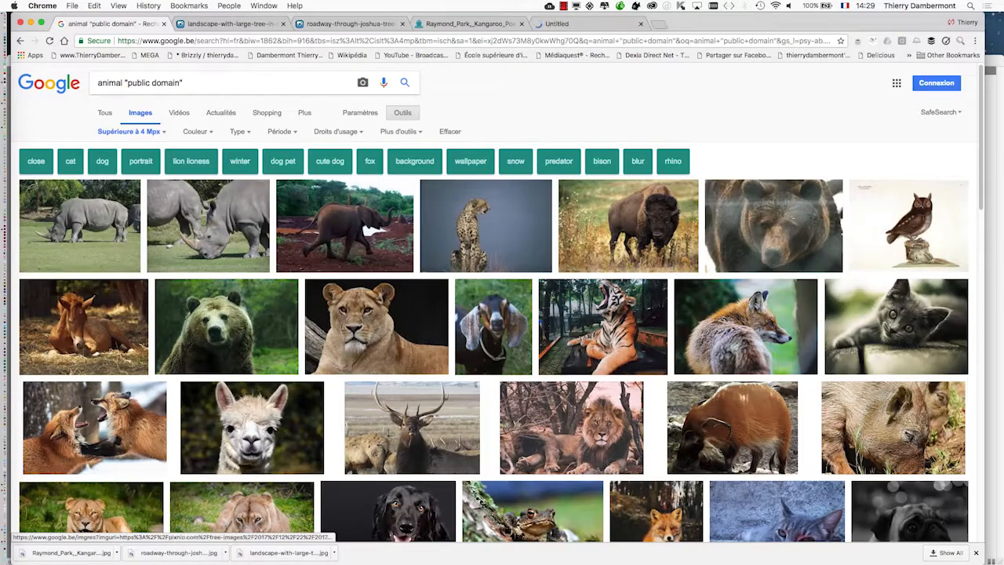
left_click(627, 229, "super")
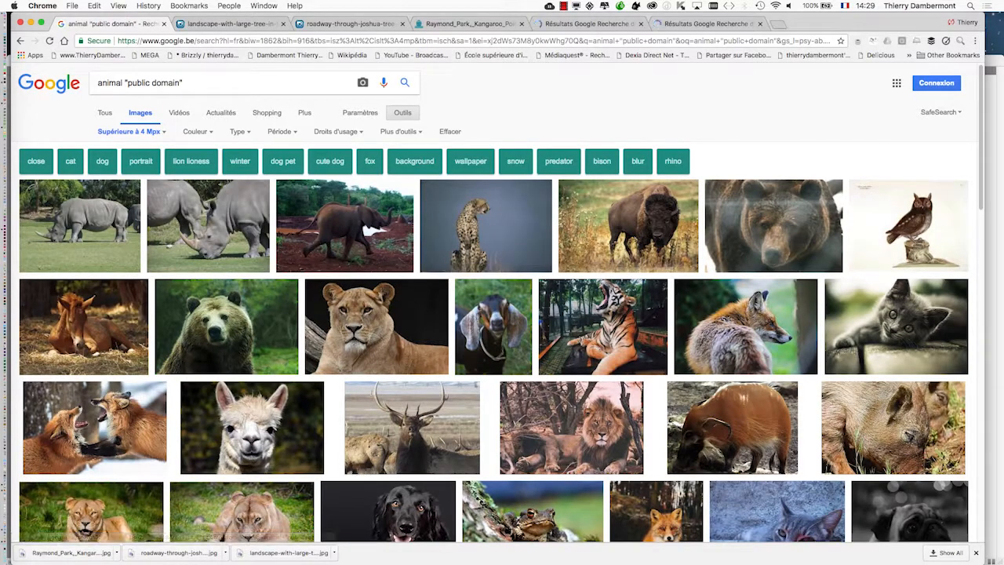
right_click(132, 26)
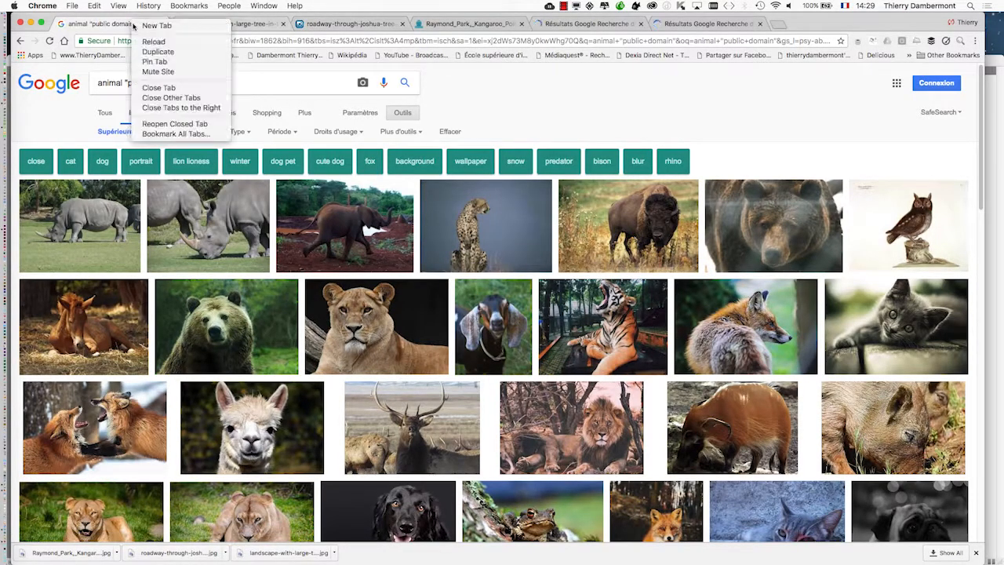
left_click(195, 110)
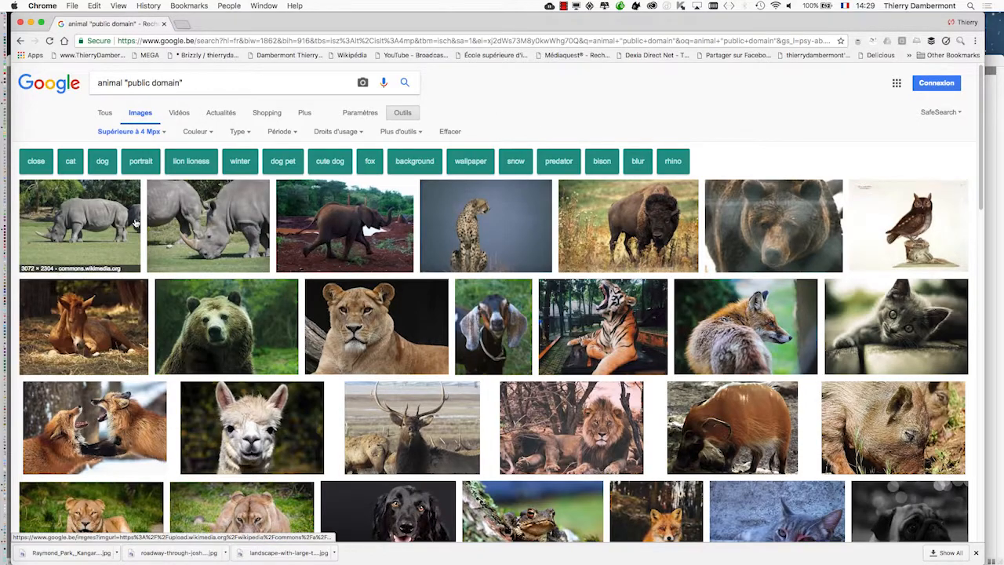
Step: Open the full-size images of the grazing rhino and the Oklahoma bison from the search results in separate tabs
left_click(103, 222)
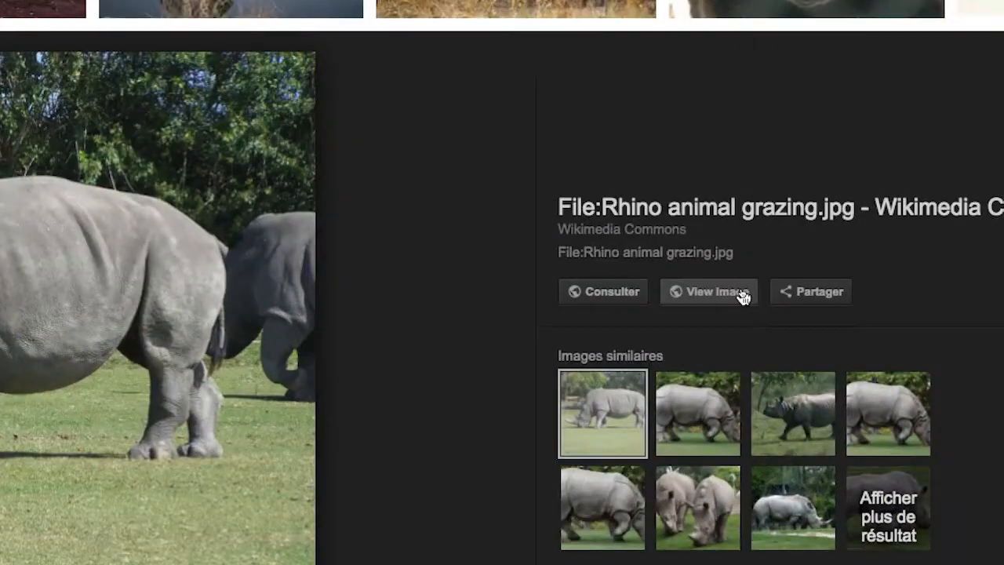
left_click(741, 293)
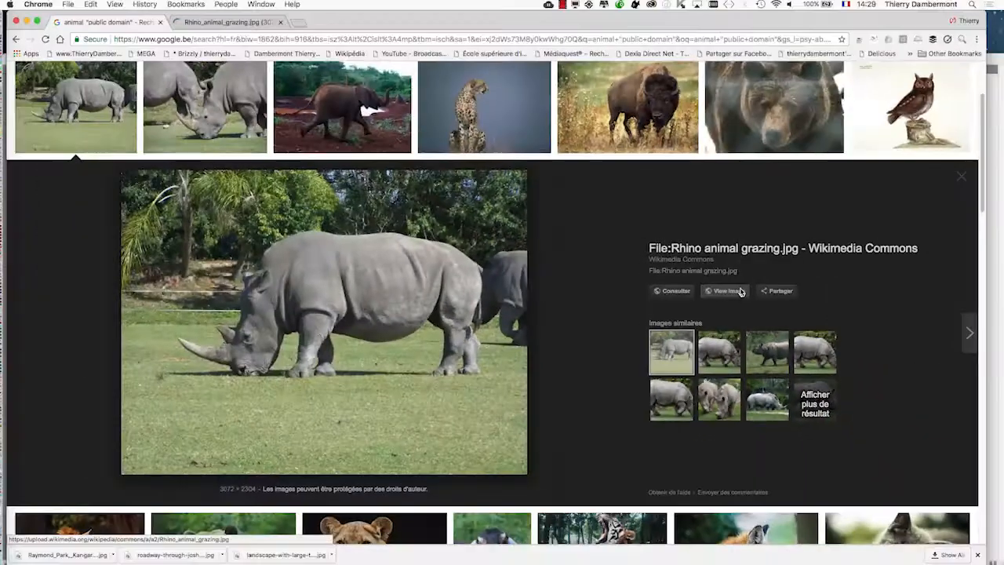
left_click(624, 114)
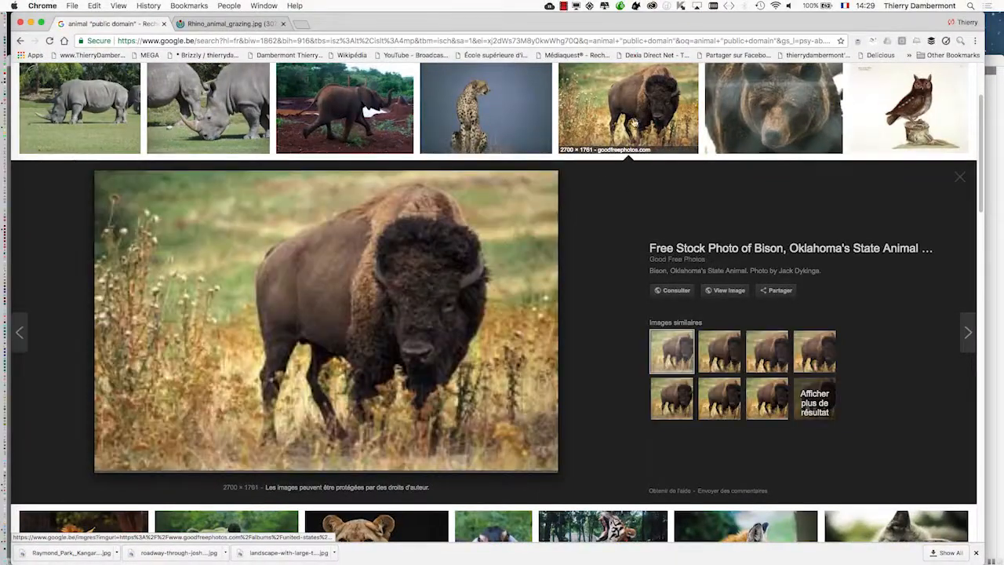
left_click(722, 291)
Step: Open the full-size images of the horned cow and the brown mouse, both from Pixnio, in separate tabs
scroll(721, 291, "down", 3)
scroll(373, 414, "down", 5)
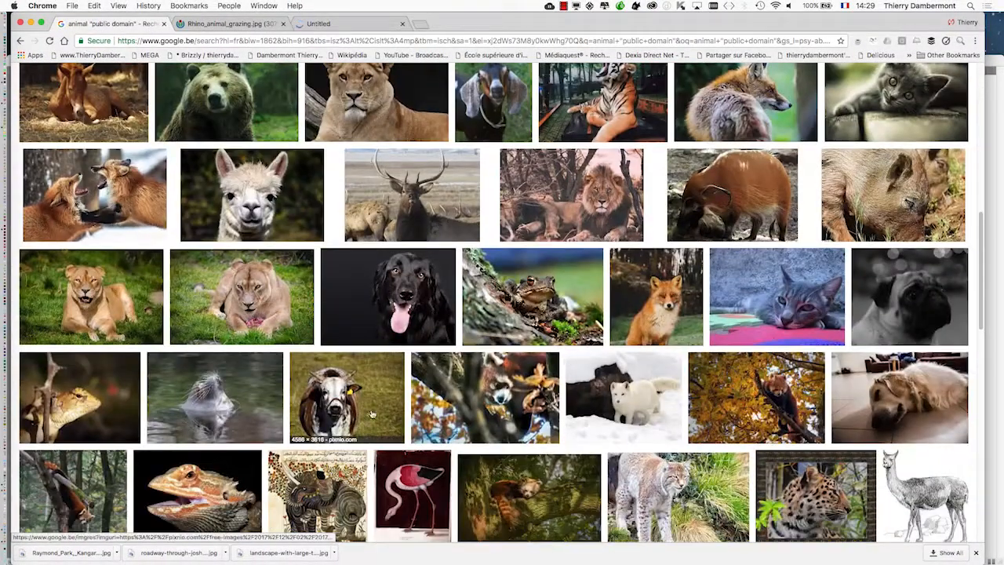
left_click(351, 396)
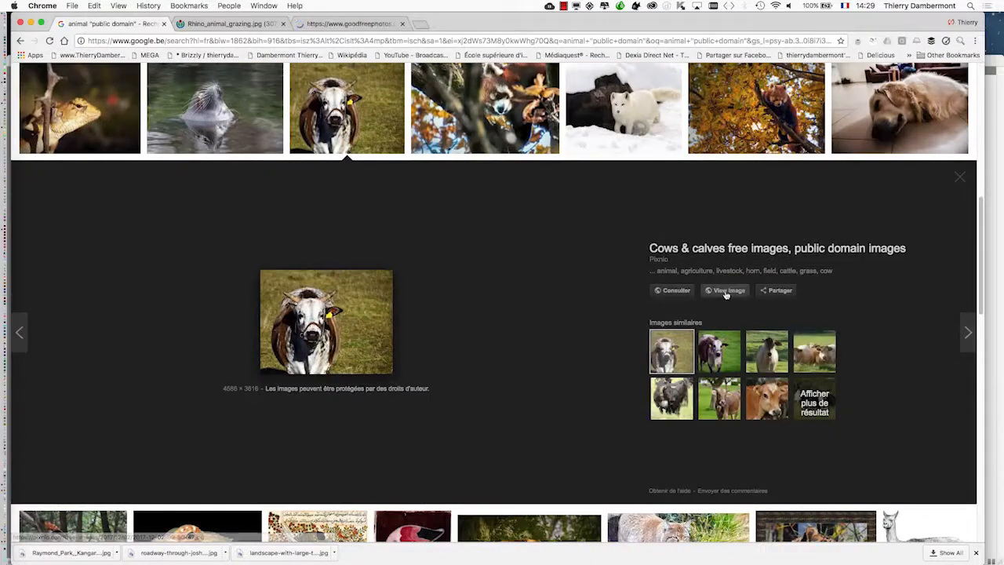
left_click(726, 294)
scroll(425, 345, "down", 8)
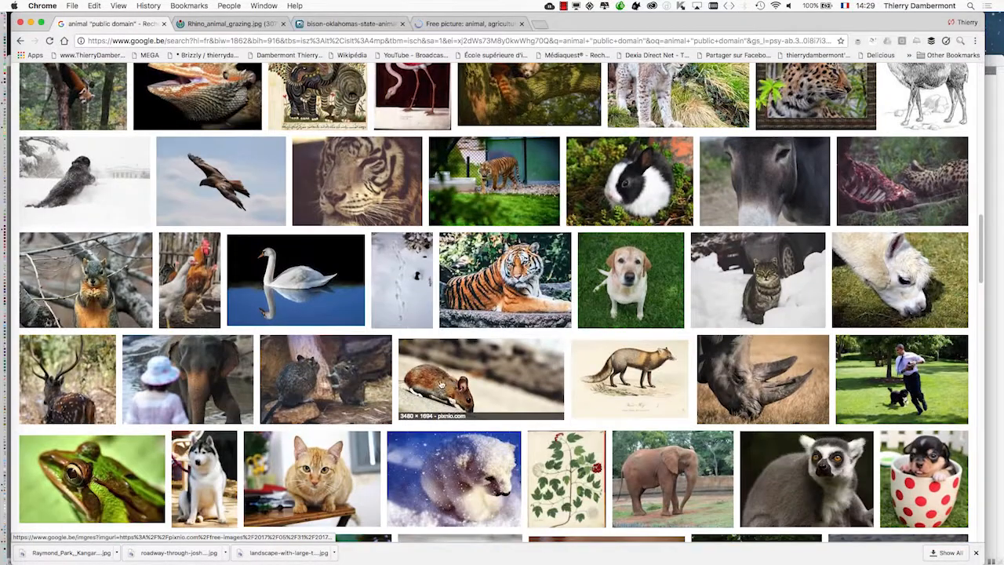
left_click(441, 385)
left_click(733, 291)
Step: Open the full-size images of the orange cat on a wooden table and the Monkey Face picture in separate tabs
scroll(564, 337, "down", 4)
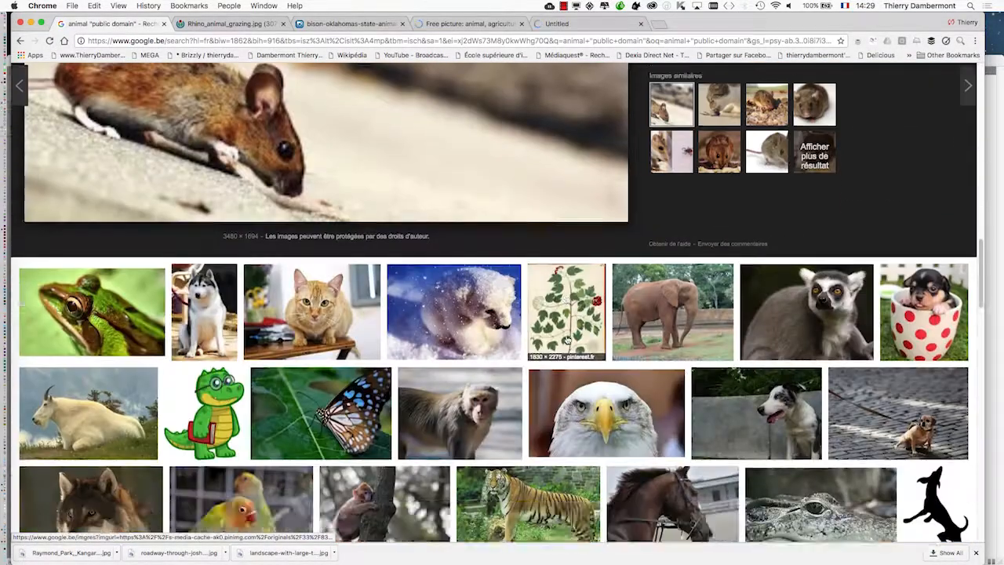
scroll(566, 339, "down", 3)
left_click(314, 161)
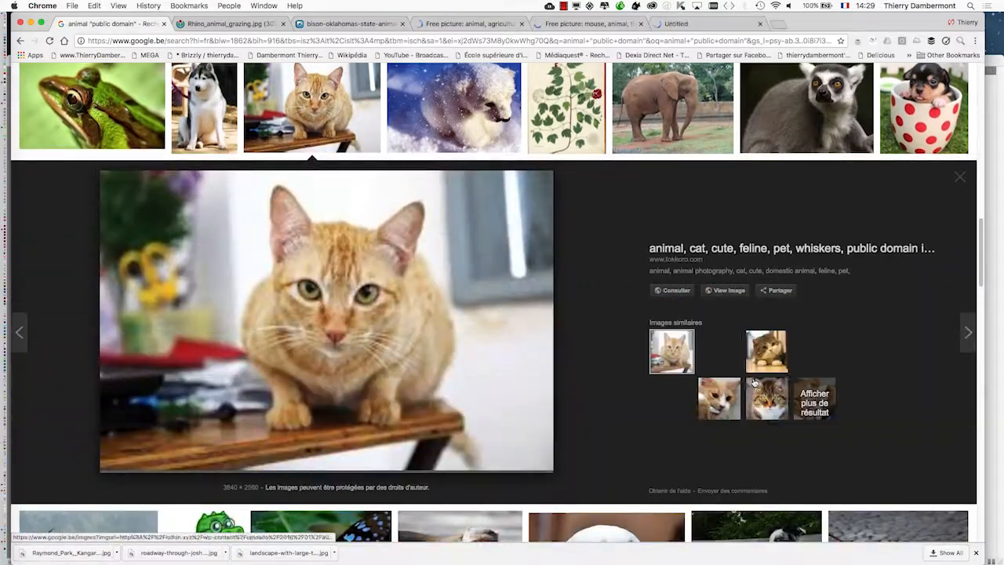
scroll(754, 382, "down", 5)
left_click(467, 192)
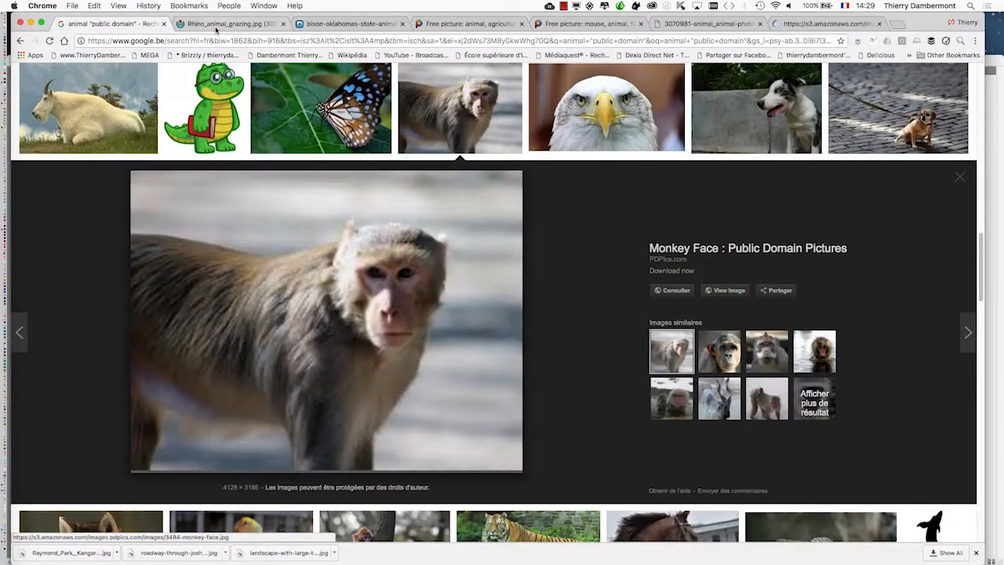
Step: Save the rhino image as Rhino_animal_grazing.jpg in the folder doc InDesign SESSION 2
left_click(216, 25)
right_click(493, 238)
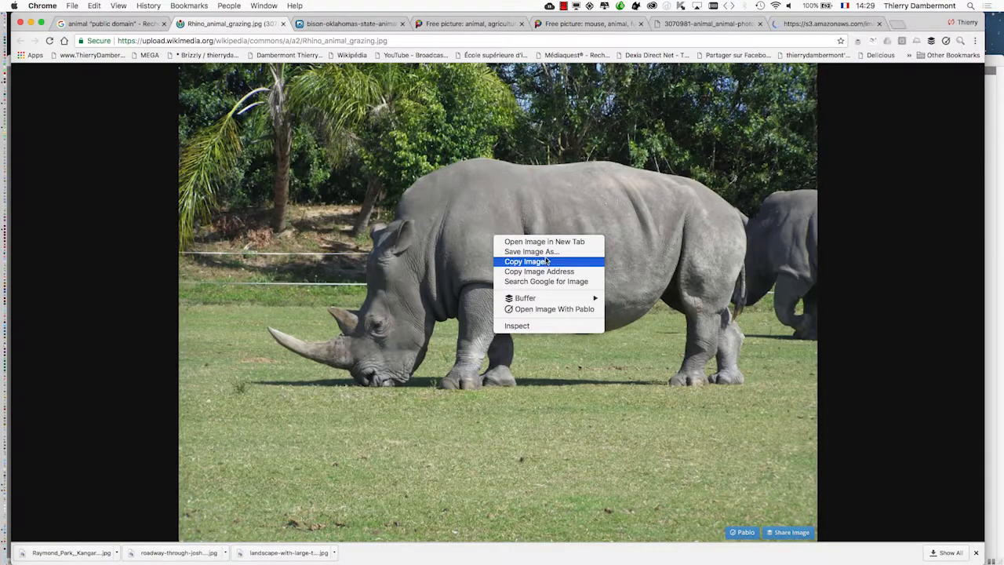
left_click(532, 251)
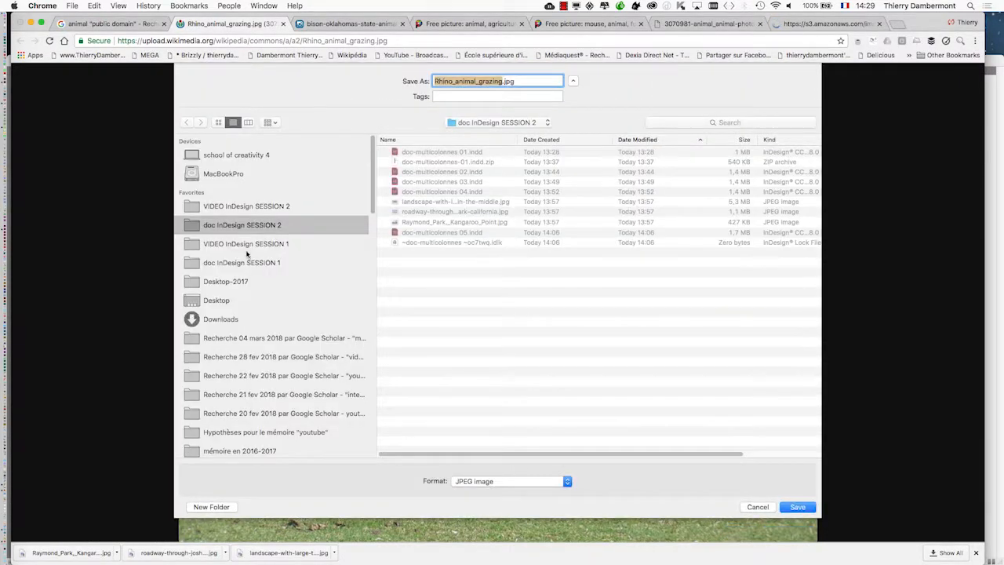
left_click(797, 506)
Step: Save the bison image as a JPEG in the folder doc InDesign SESSION 2
left_click(350, 23)
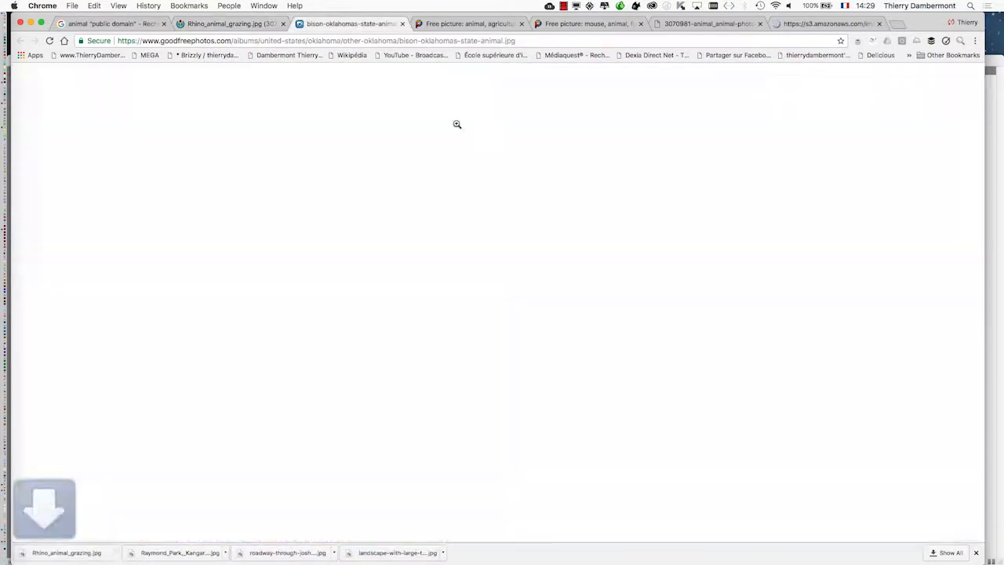
right_click(538, 272)
left_click(573, 285)
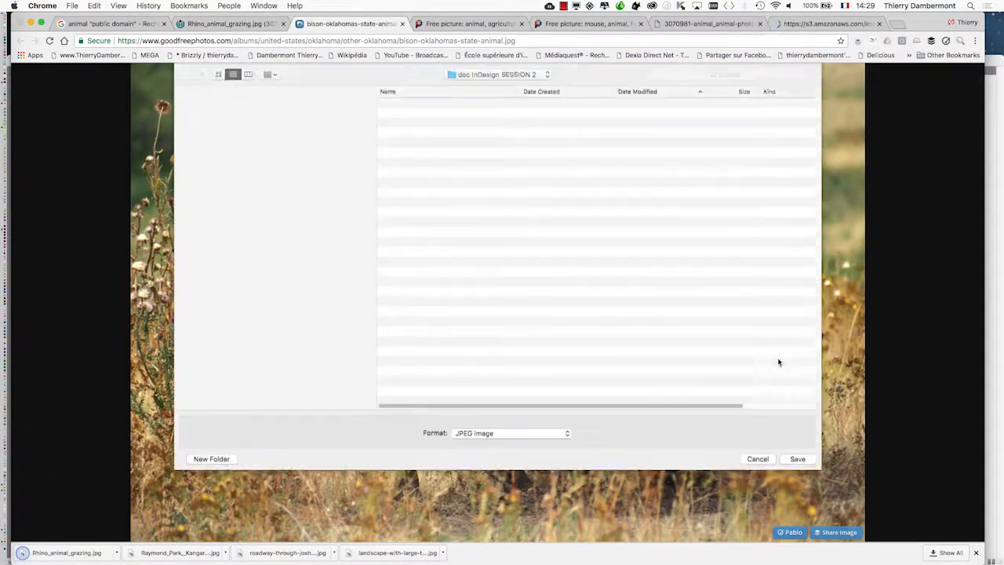
key("Return")
Step: Skip the cow and mouse pages and save the orange cat image in the folder doc InDesign SESSION 2
key("ctrl+Tab")
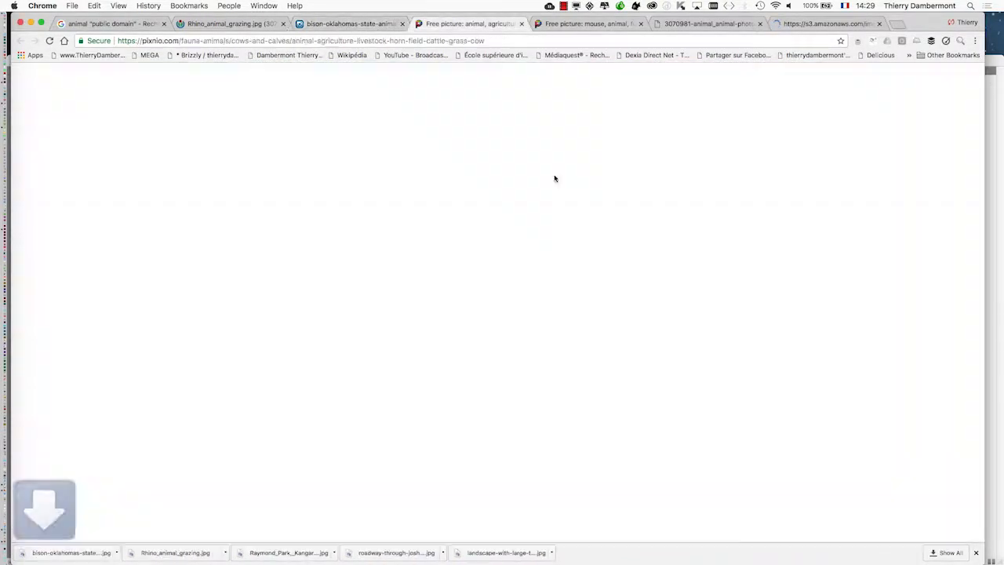
left_click(562, 25)
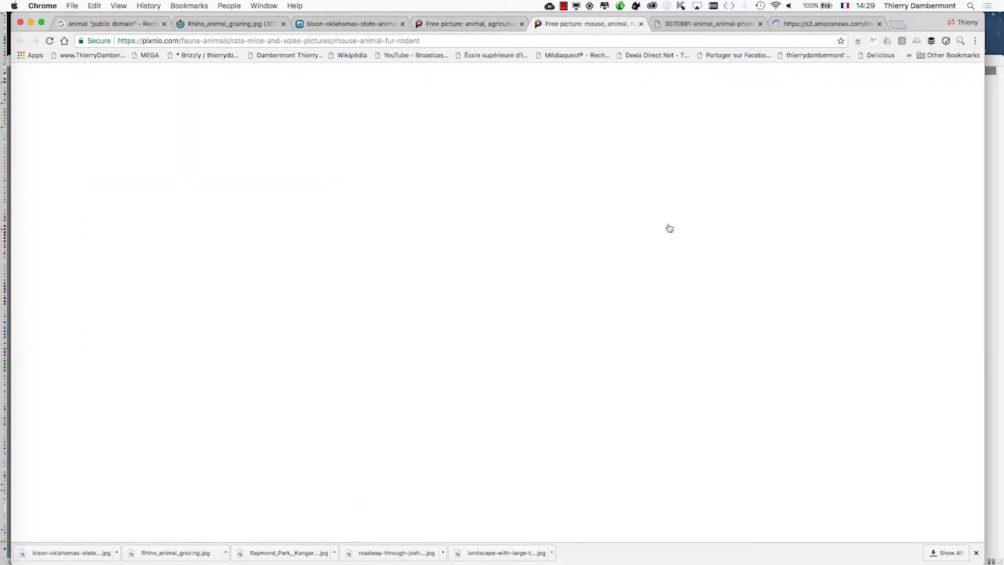
left_click(689, 25)
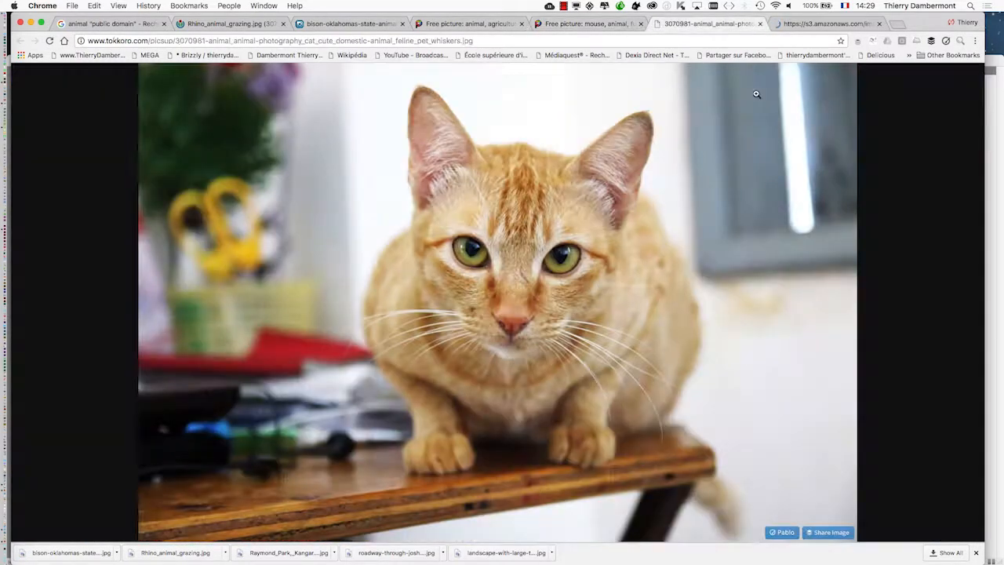
right_click(546, 256)
left_click(622, 274)
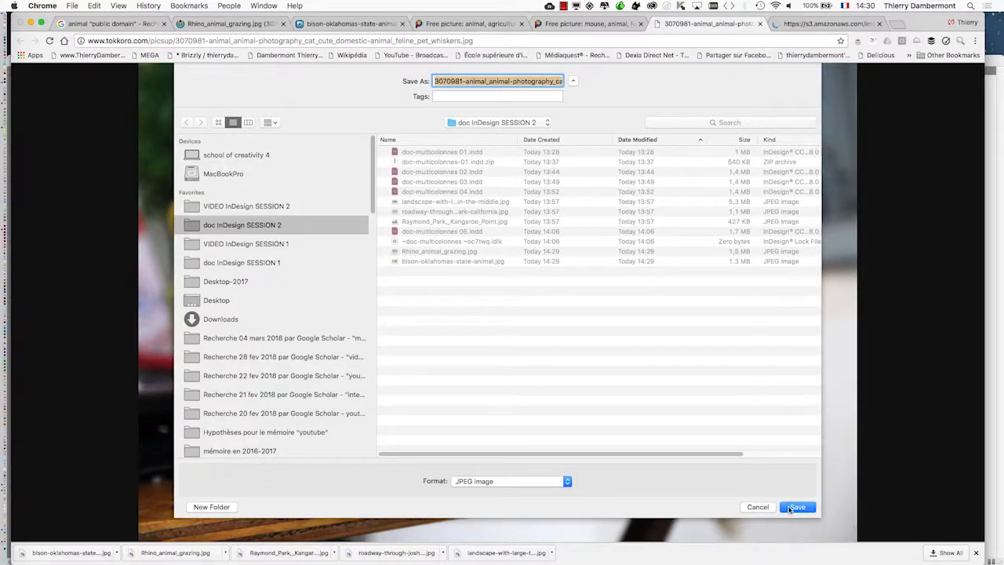
left_click(796, 508)
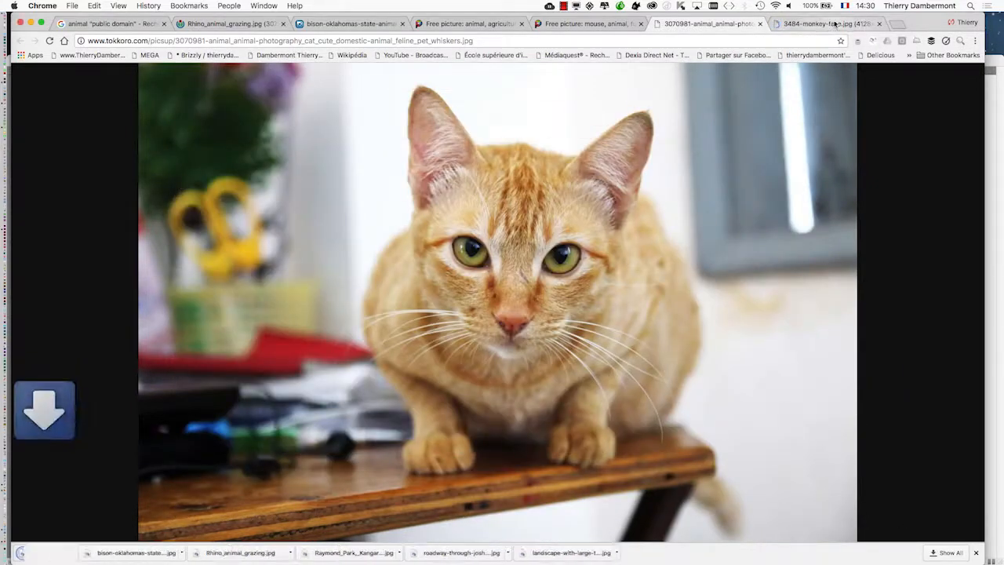
Step: Save the monkey image as 3484-monkey-face.jpg in the folder doc InDesign SESSION 2
left_click(827, 24)
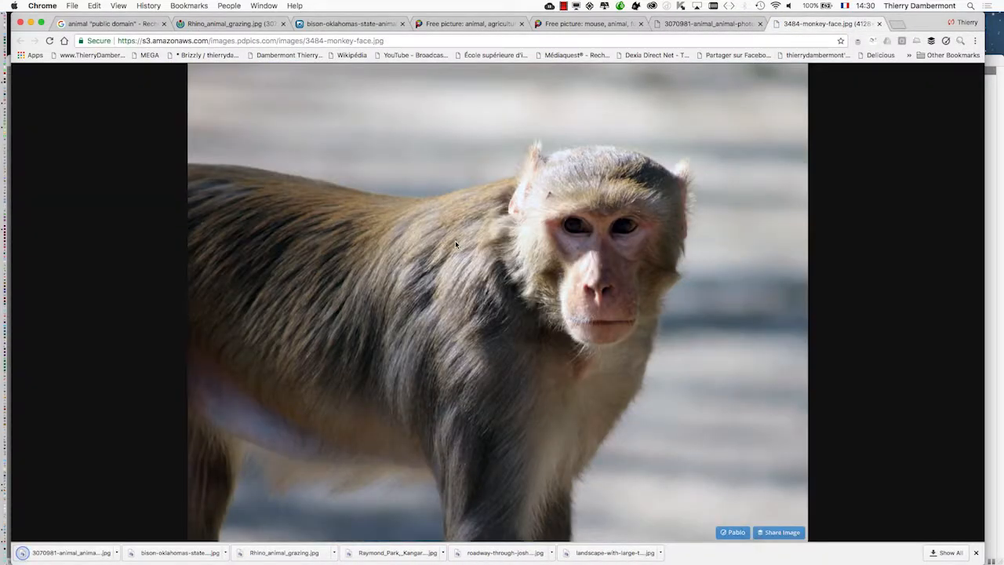
right_click(456, 244)
left_click(488, 257)
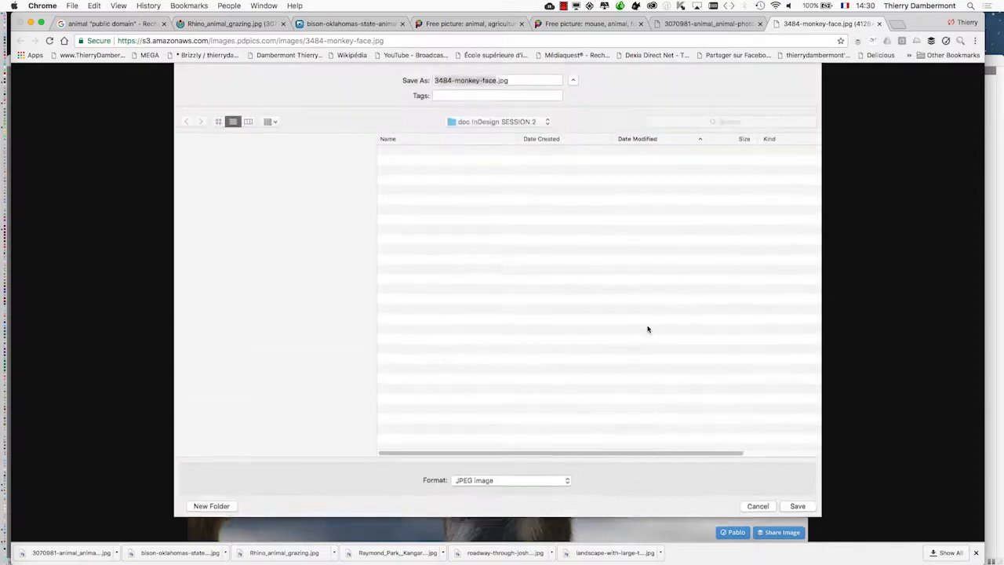
left_click(797, 506)
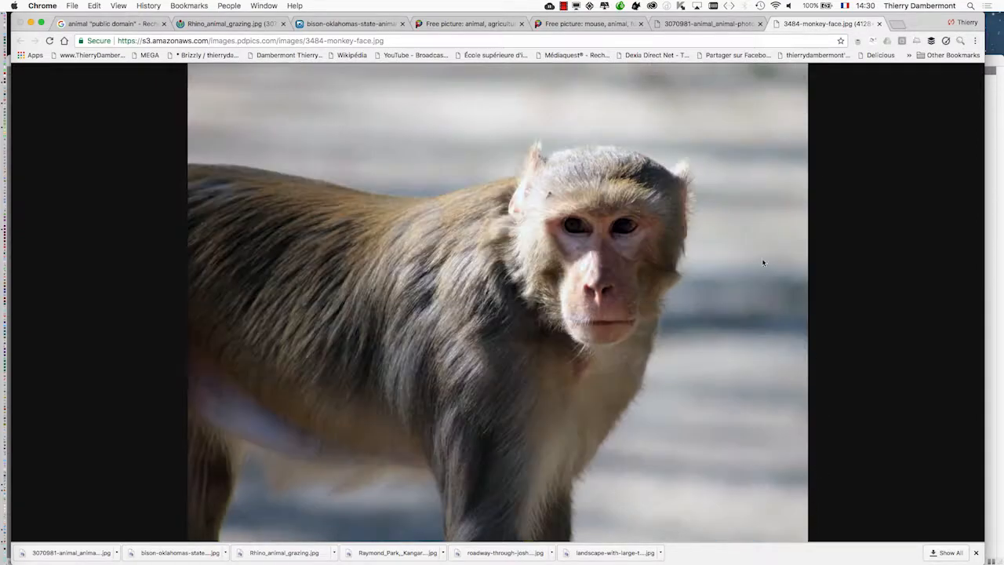
Step: Return to the animal search results and open the full-size image of the curled-up fox in a new tab
left_click(119, 24)
scroll(563, 288, "down", 5)
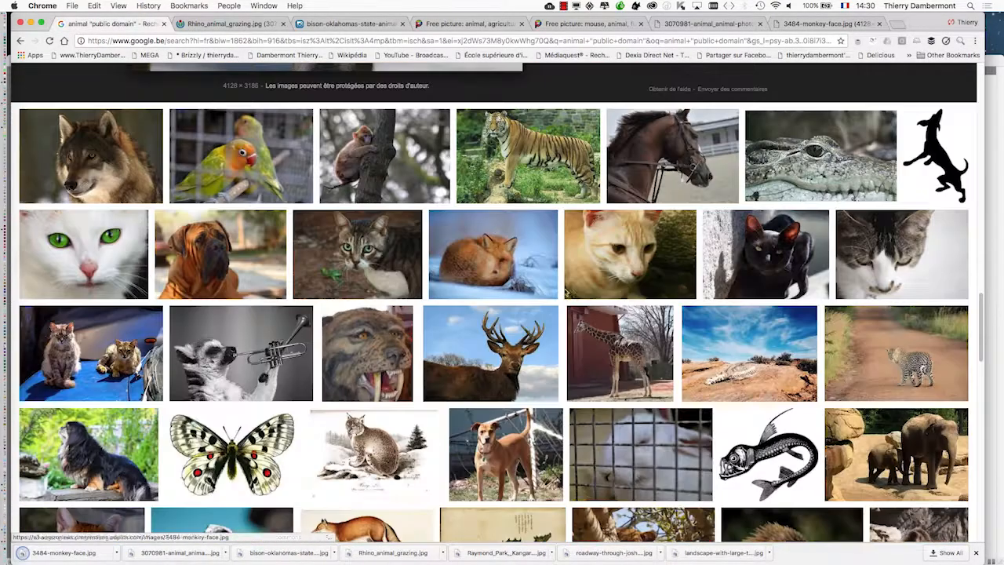
left_click(500, 243)
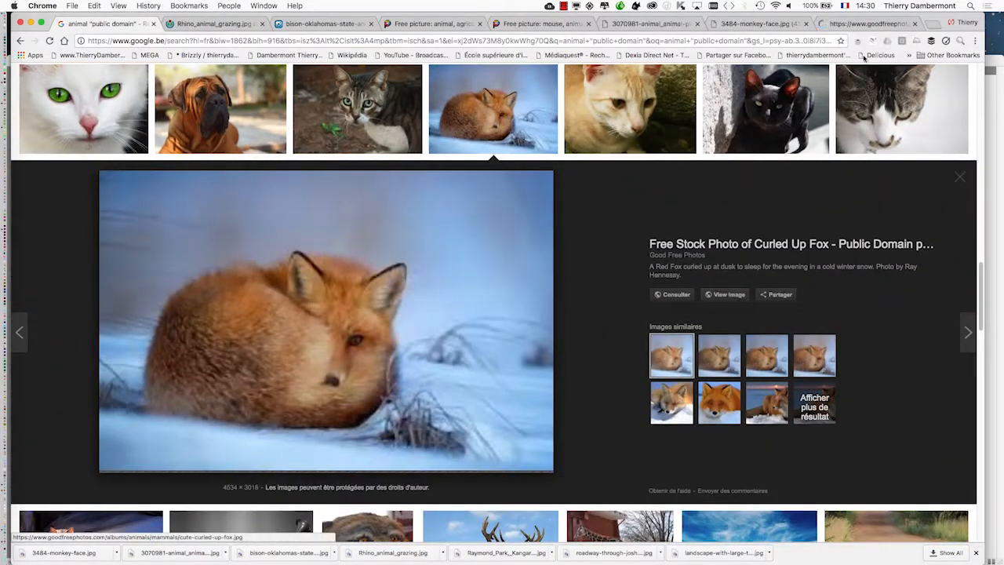
Step: Save the fox image as cute-curled-up-fox.jpg in doc InDesign SESSION 2 and switch back to InDesign
left_click(864, 24)
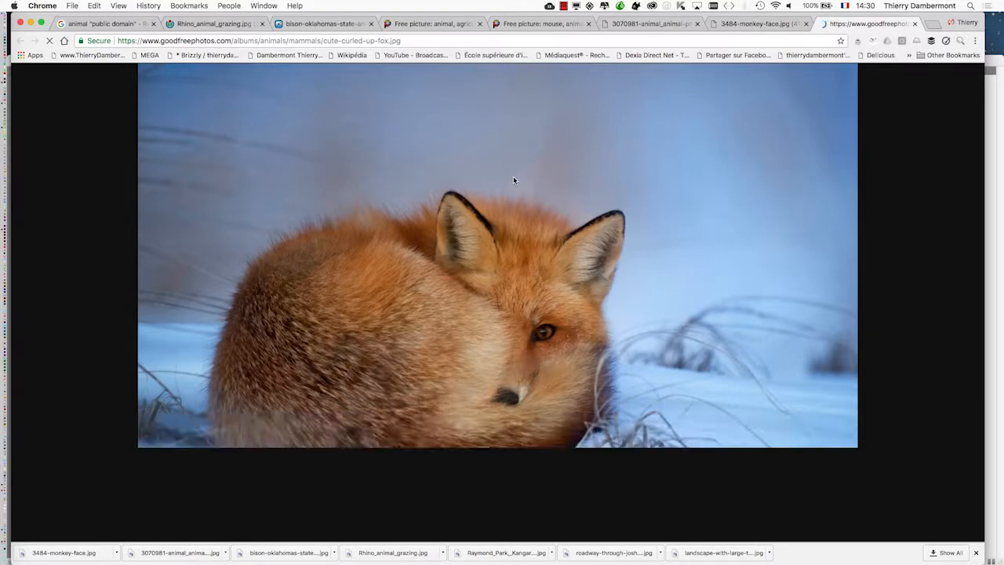
right_click(506, 254)
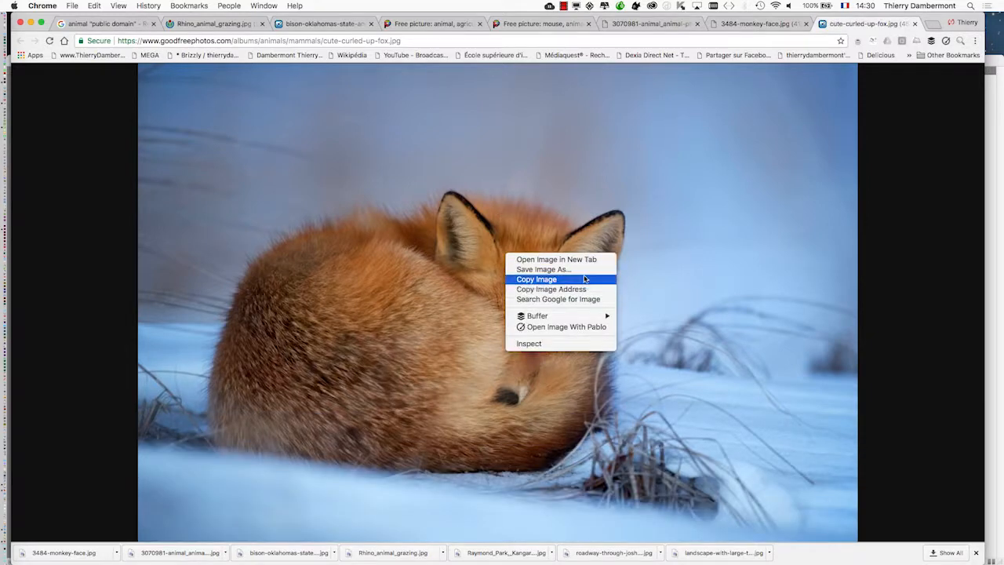
left_click(585, 270)
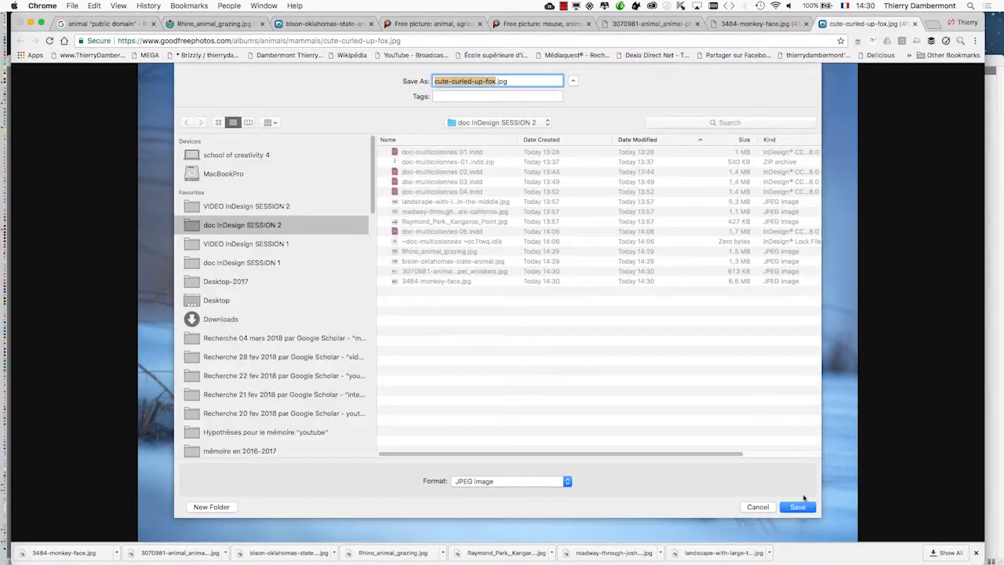
left_click(797, 506)
key("super+Tab")
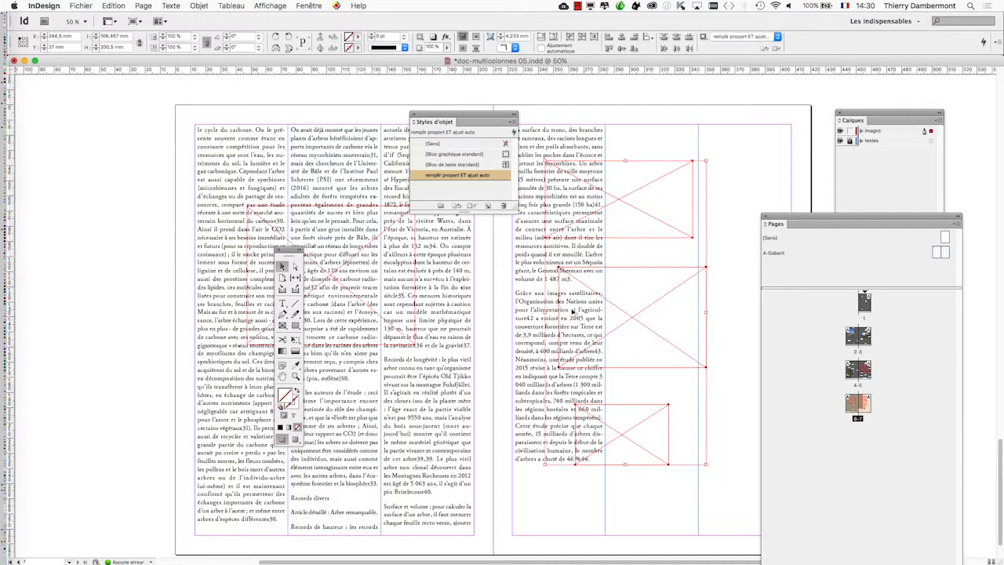
Step: Move the Object Styles panel clear of the spread and open the dialog for importing files
key("super+minus")
left_click_drag(468, 124, 231, 123)
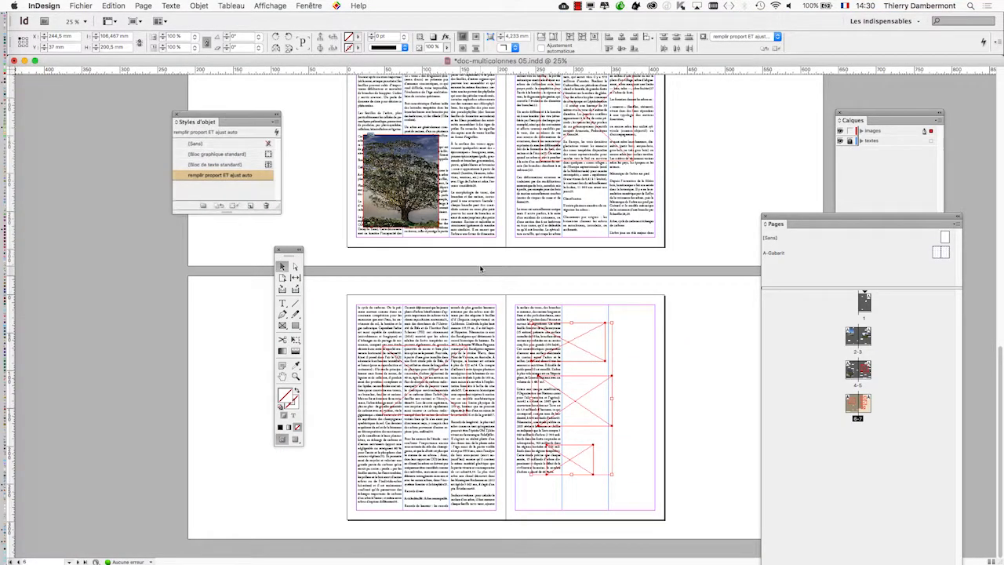
scroll(481, 269, "up", 3)
scroll(481, 270, "down", 3)
left_click(78, 5)
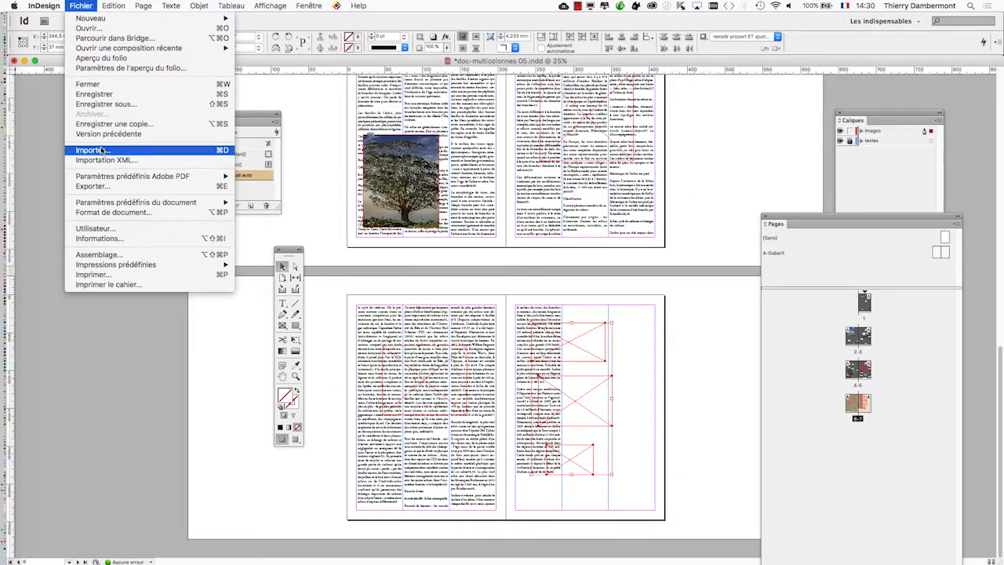
left_click(92, 150)
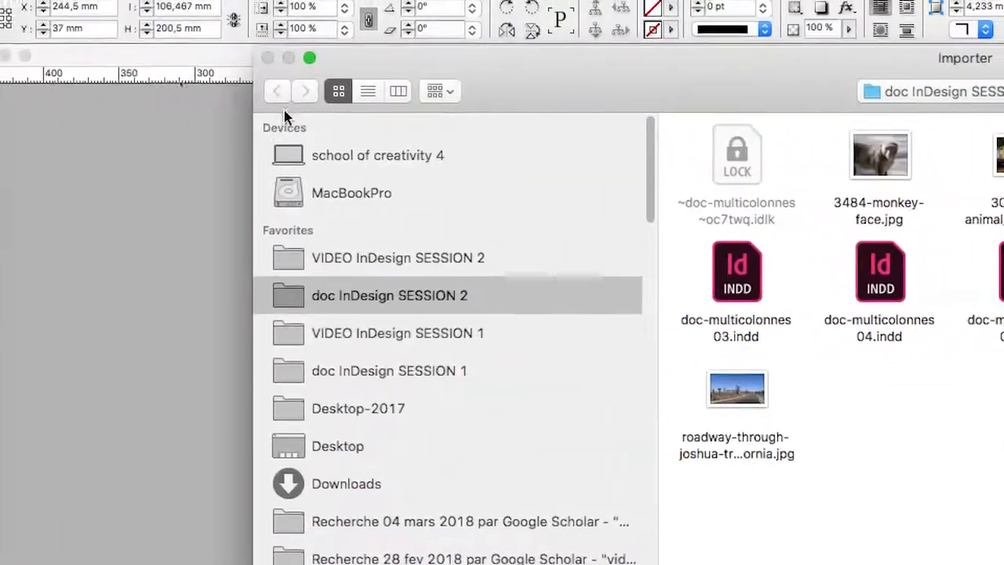
Step: List doc InDesign SESSION 2 by newest modification date and load the five animal images from cute-curled-up-fox.jpg to Rhino_animal_grazing.jpg
left_click(365, 92)
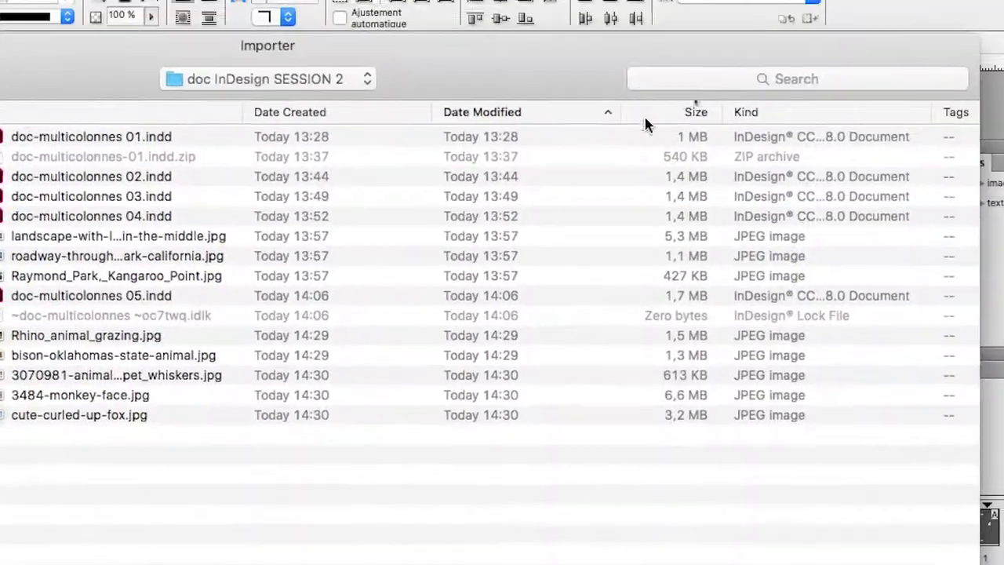
left_click(396, 116)
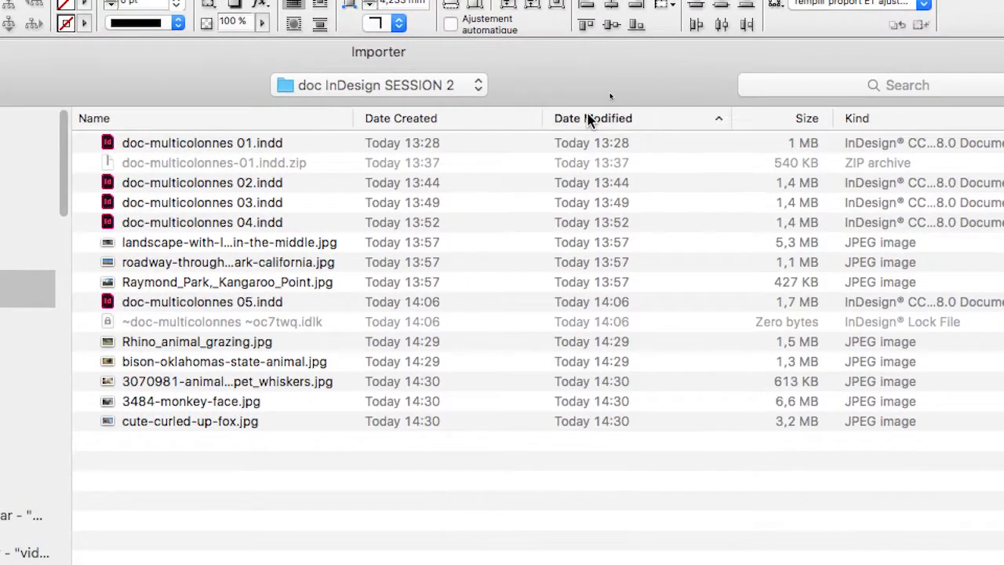
left_click(590, 118)
left_click(263, 148)
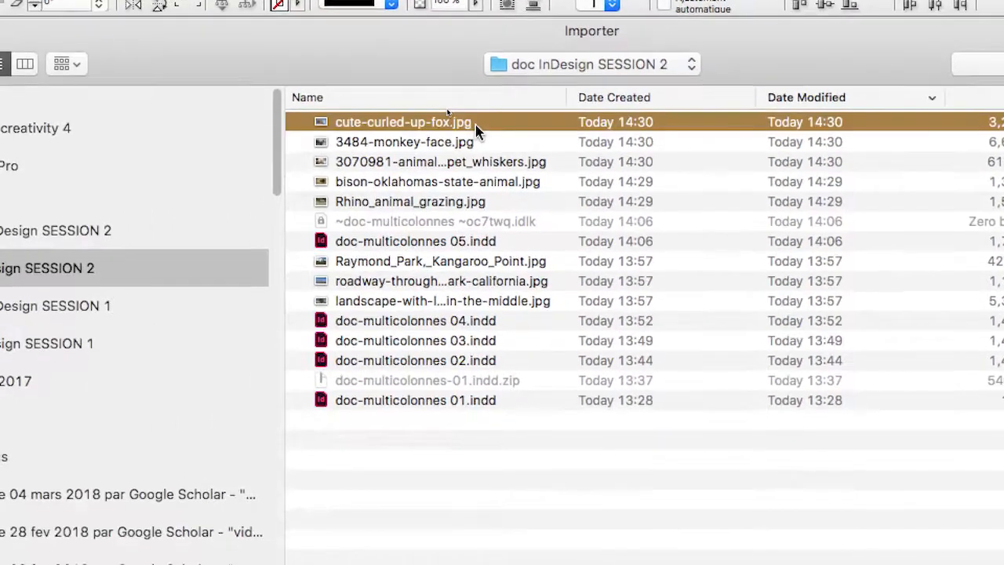
left_click(487, 202, "shift")
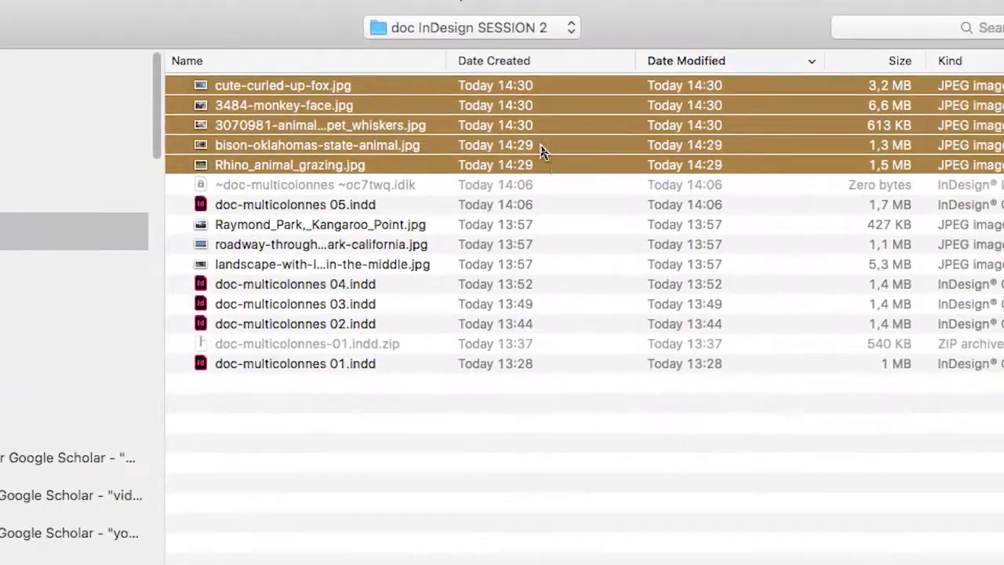
left_click(743, 342)
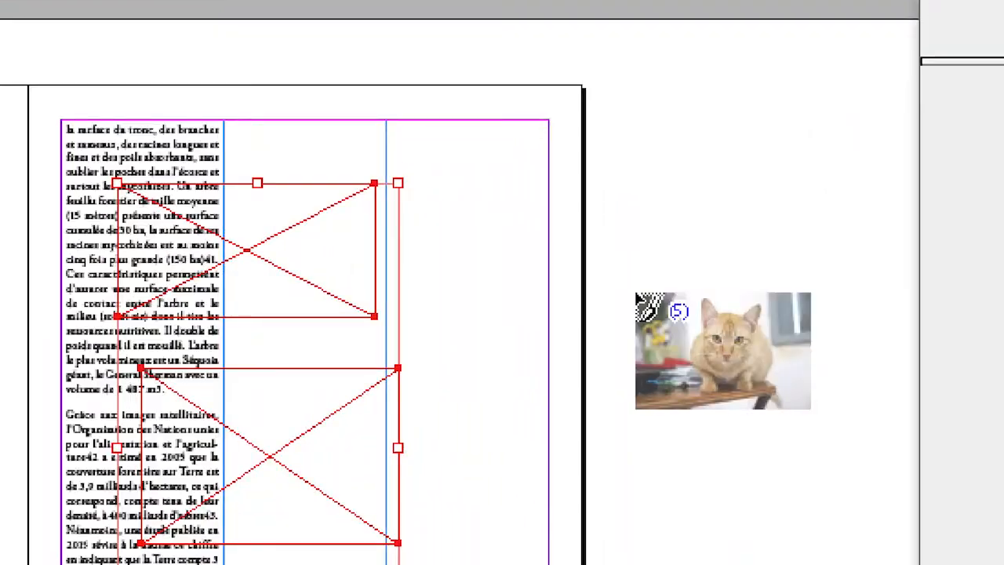
Step: Cycle through the loaded images to the monkey and try placing images in the empty frames, starting with page 7's lowest one
key("Right")
key("Right")
key("Right")
key("Right")
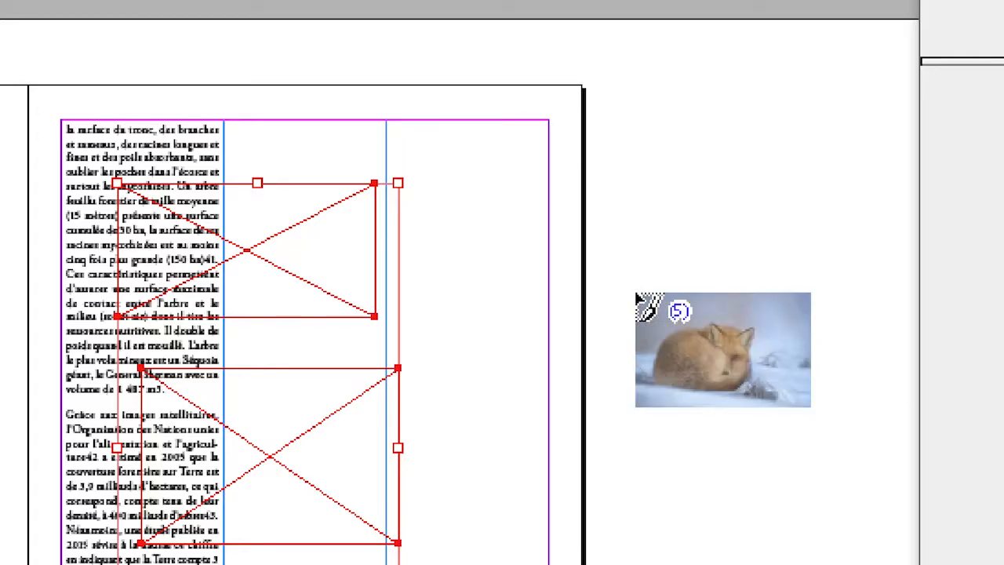
key("Right")
key("Right")
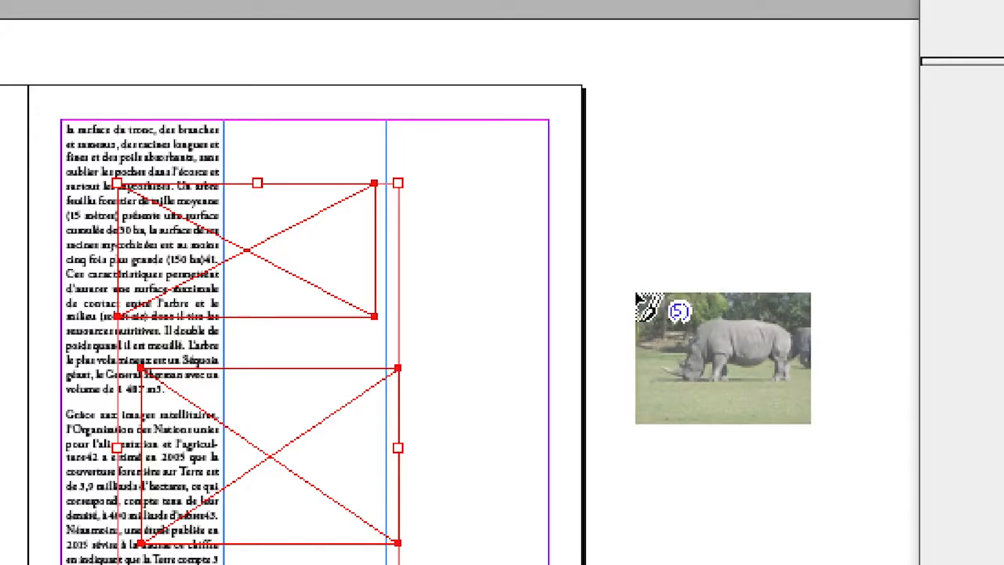
key("Left")
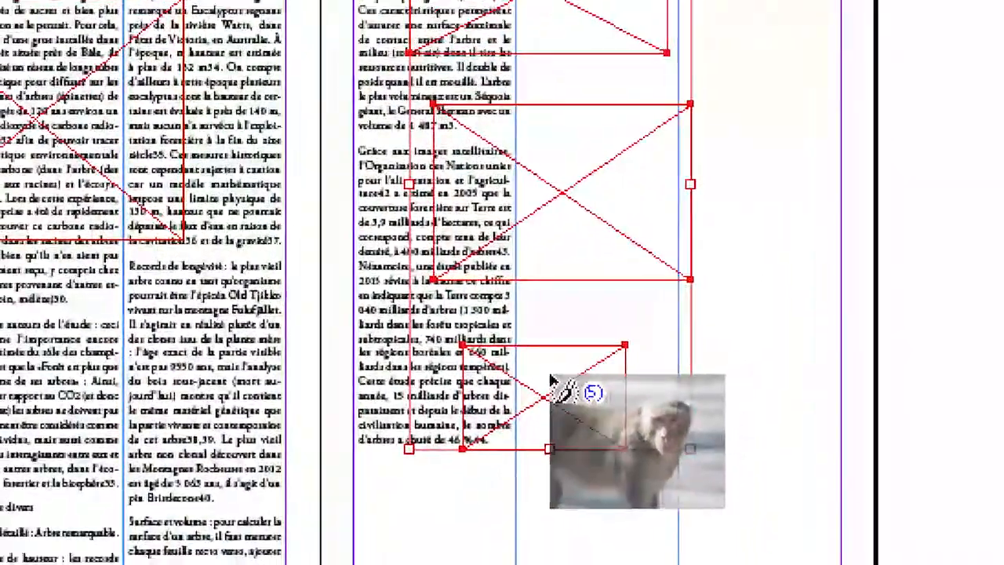
left_click(463, 345)
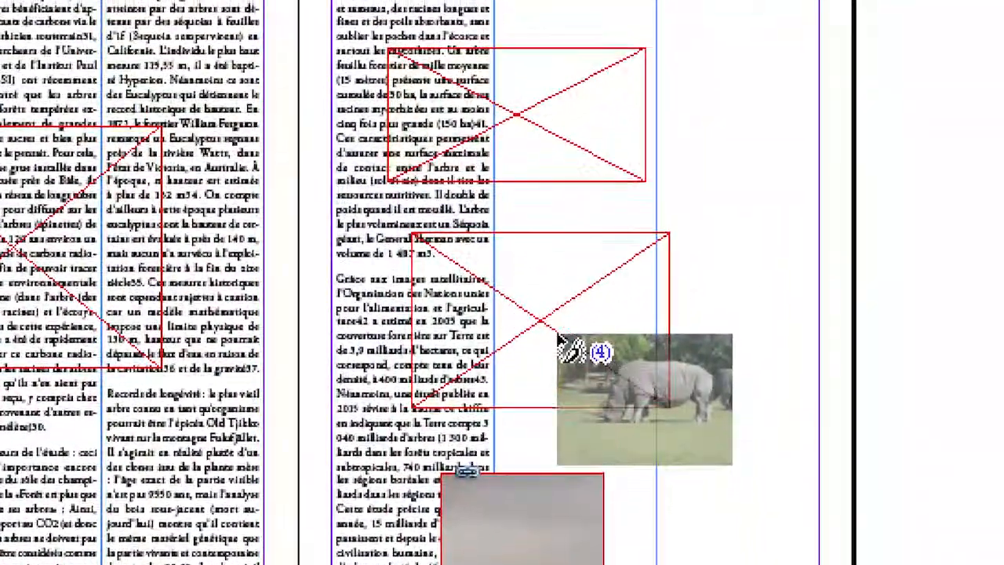
left_click(580, 210)
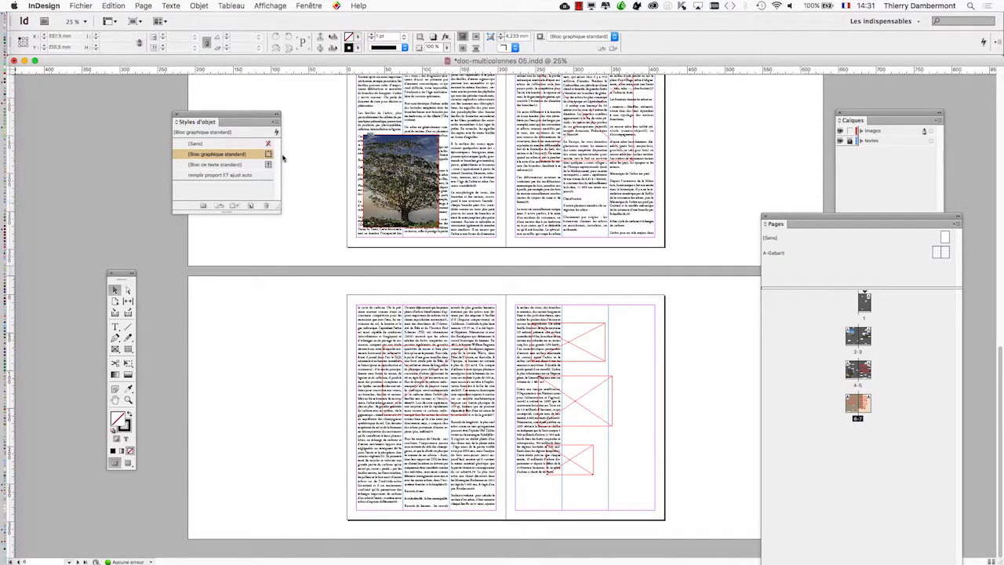
Step: Move the Object Styles panel beside the spread and make remplir proport ET ajust auto the active style with nothing selected
left_click_drag(213, 115, 269, 118)
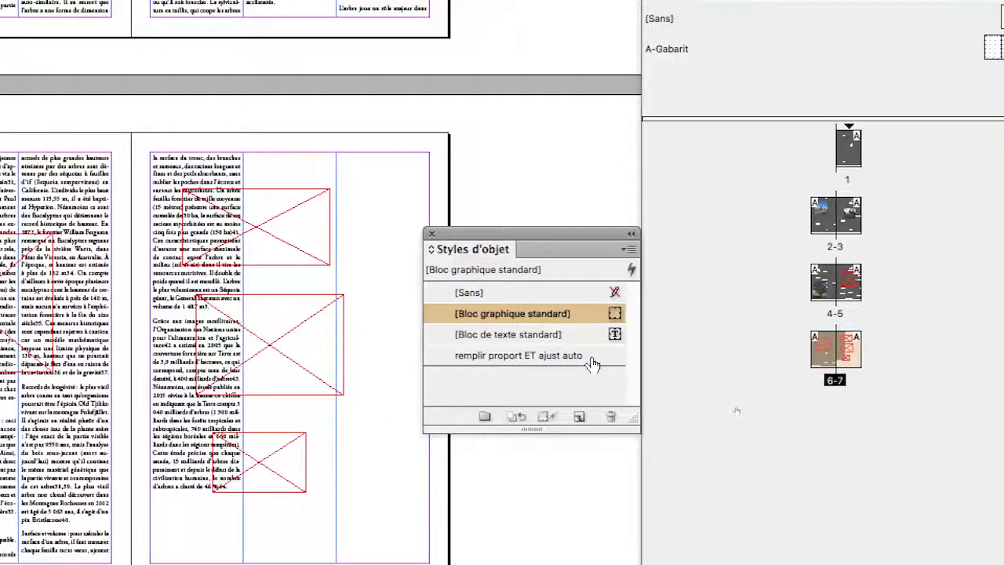
left_click(656, 425)
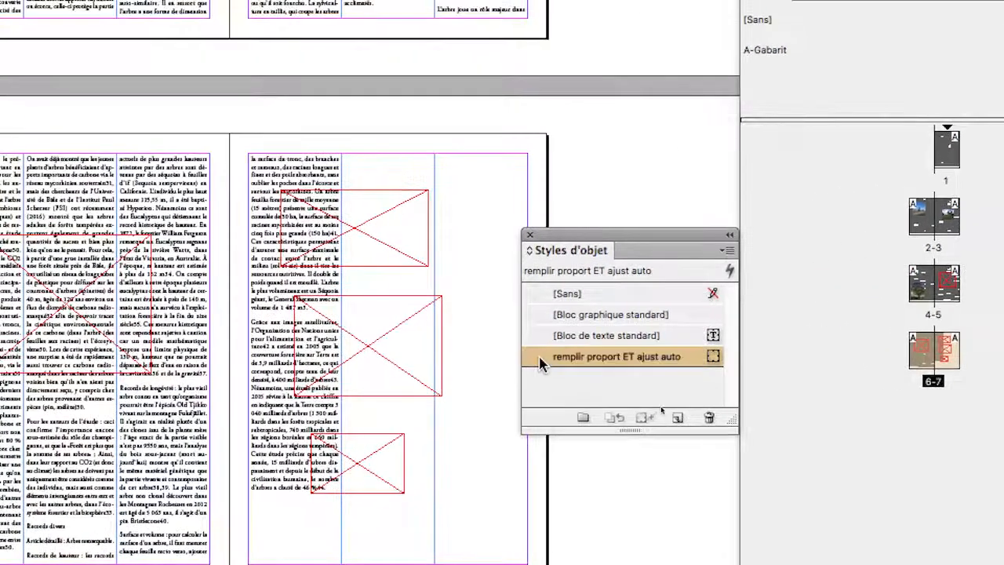
Step: Review the basic attributes of the remplir proport ET ajust auto style and close its options without saving
double_click(449, 354)
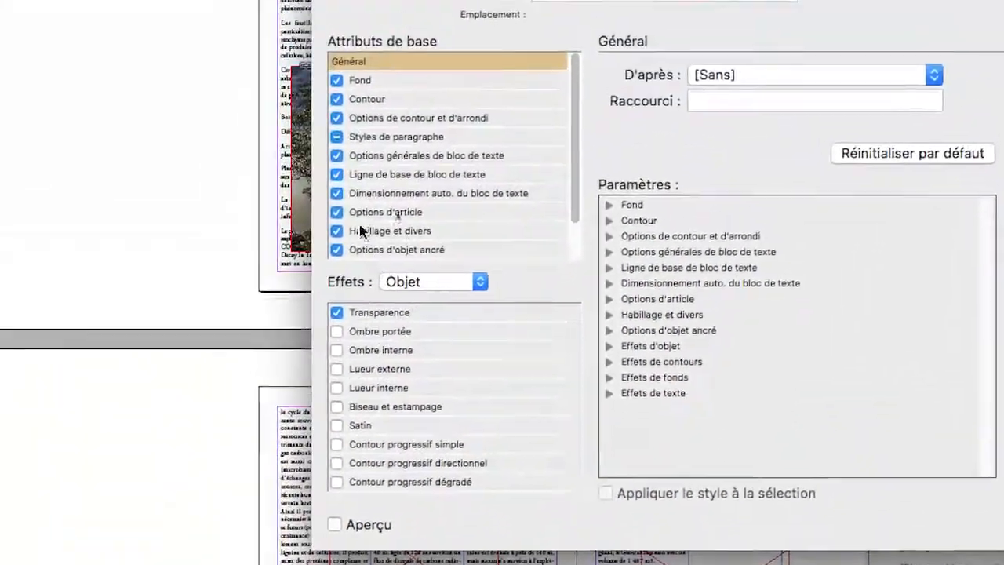
scroll(303, 72, "down", 1)
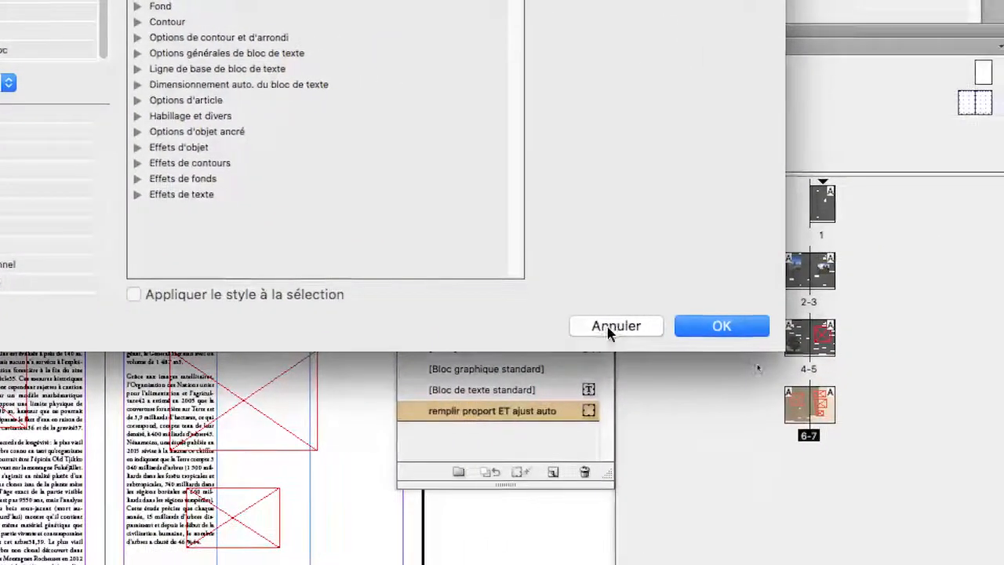
left_click(609, 325)
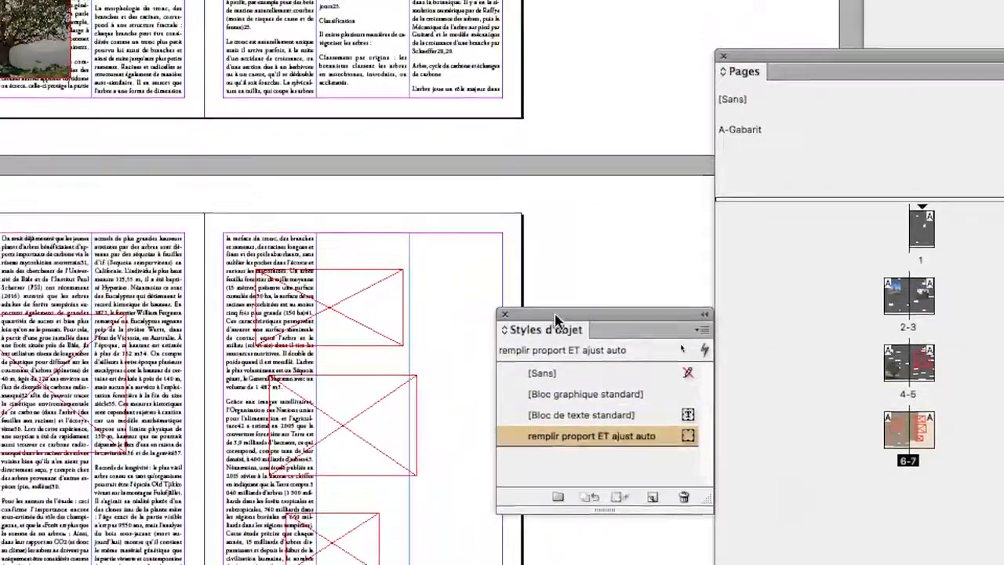
Step: Reposition the Object Styles panel over the outer part of page 7 and enlarge it
left_click_drag(670, 239, 659, 222)
left_click_drag(551, 312, 515, 261)
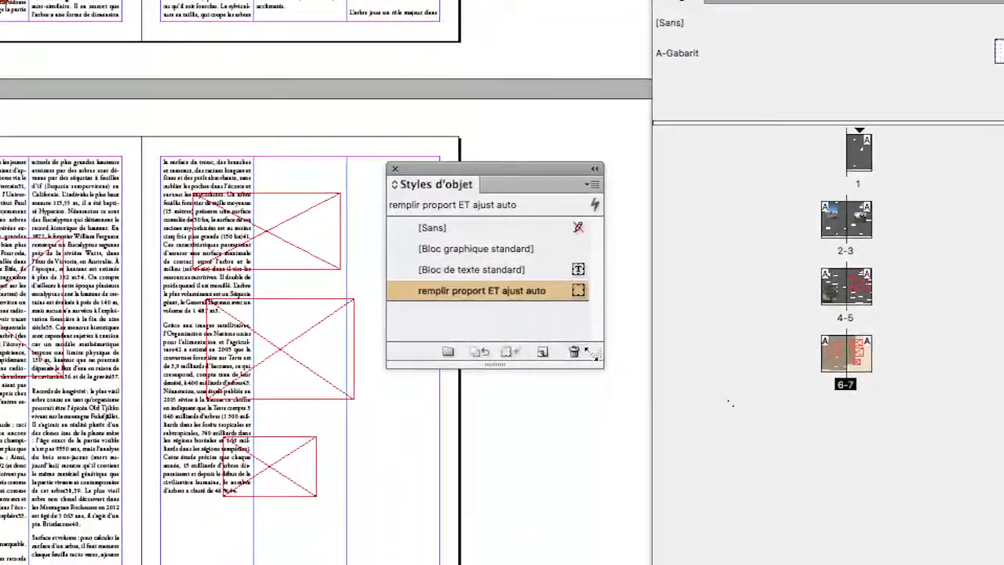
left_click_drag(603, 363, 766, 408)
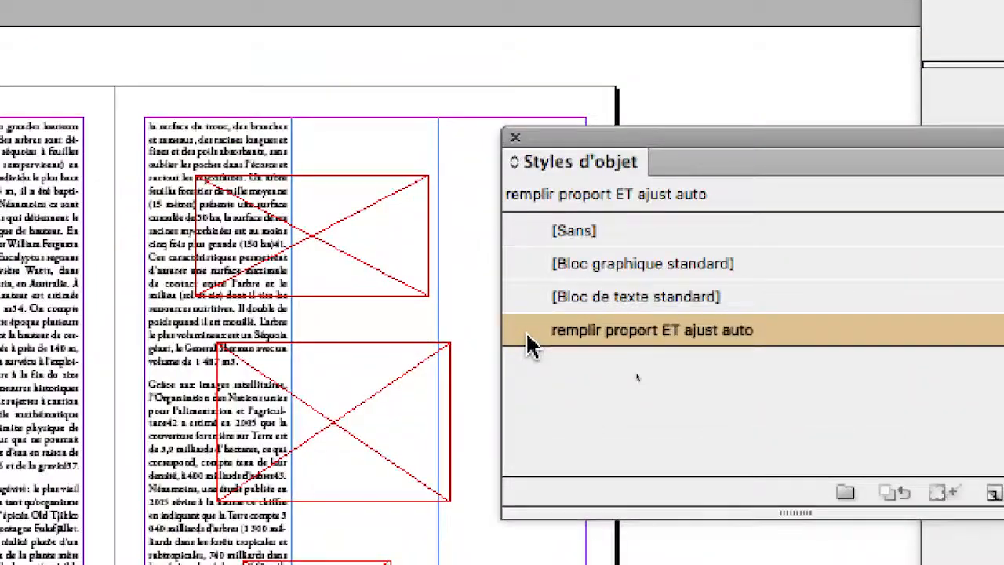
Step: Enable the frame fitting attribute (Options d'ajustement de bloc) in the remplir proport ET ajust auto style and save it
double_click(529, 337)
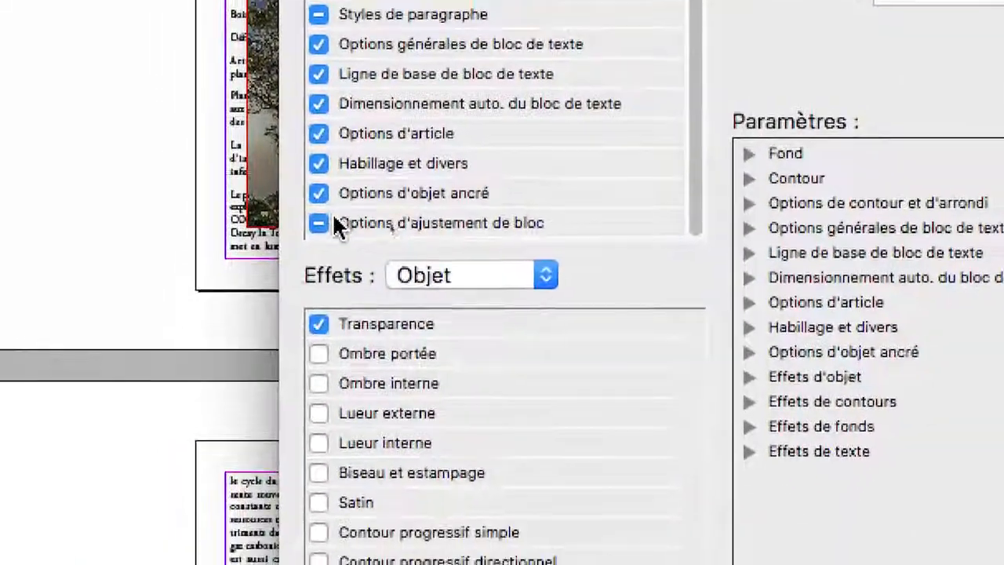
scroll(336, 219, "up", 2)
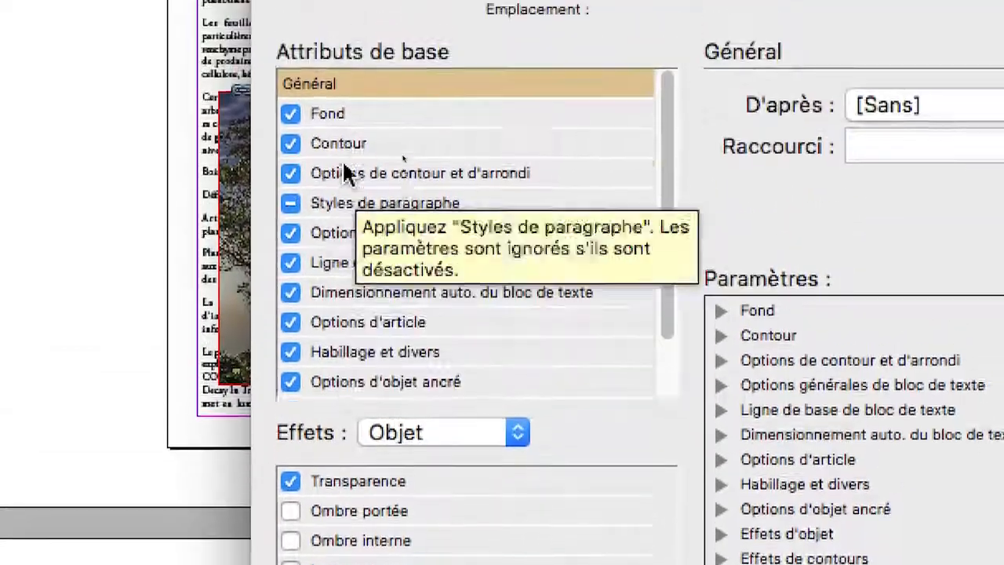
scroll(352, 130, "down", 2)
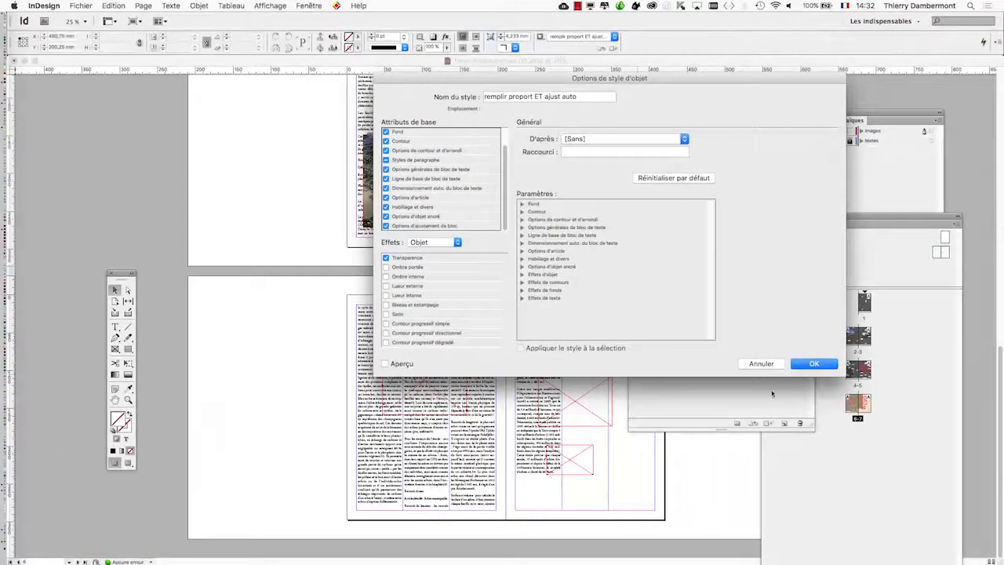
left_click(814, 364)
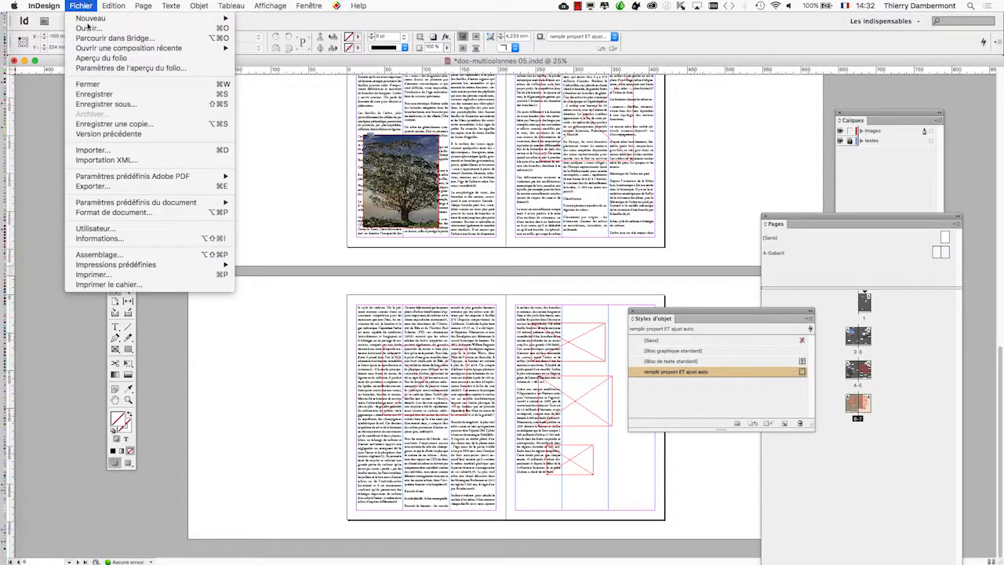
Step: Import the five animal images, filling page 7's frames top-down with monkey, rhino and cat, page 6's with the bison and page 5's with the fox
key("super+d")
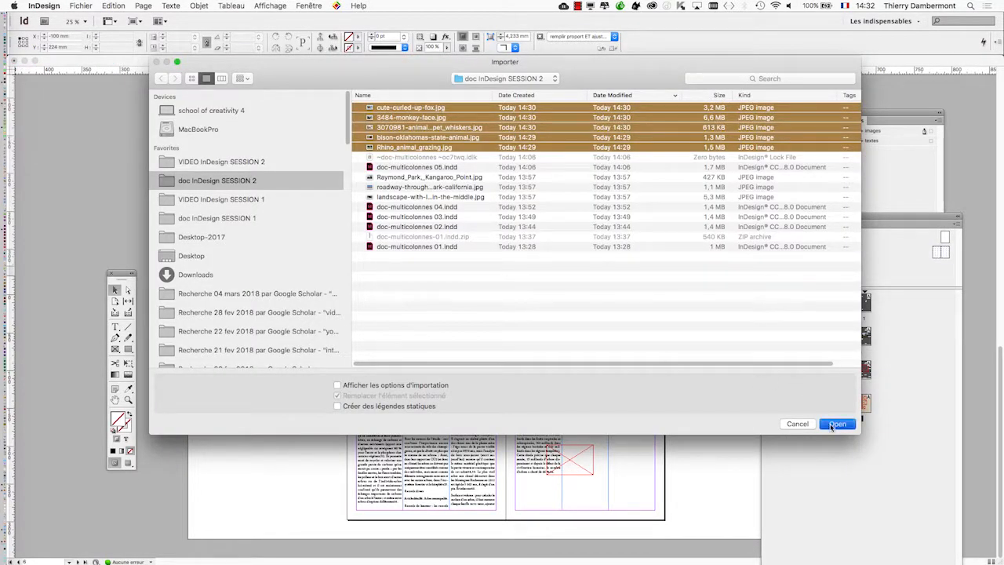
key("Return")
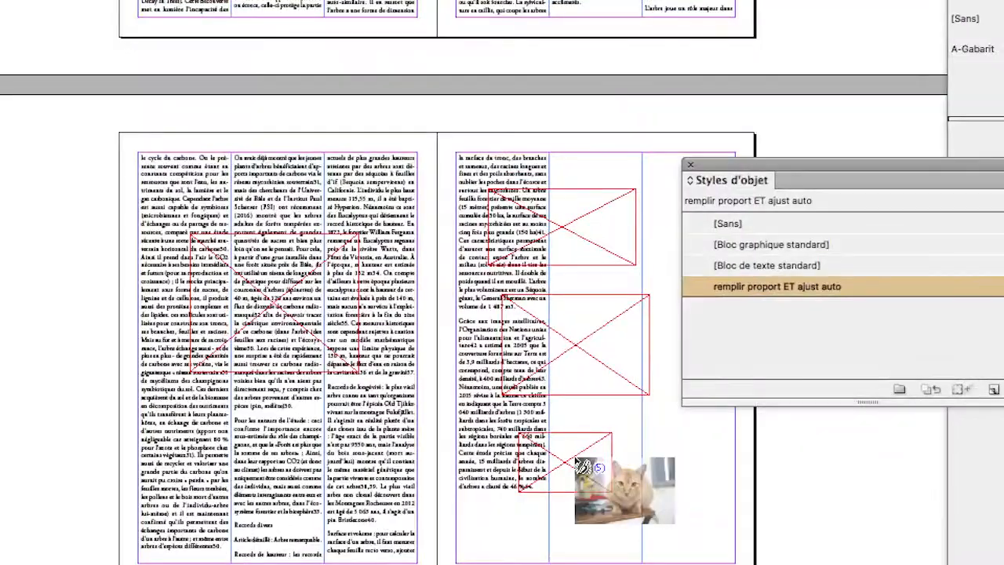
left_click(570, 454)
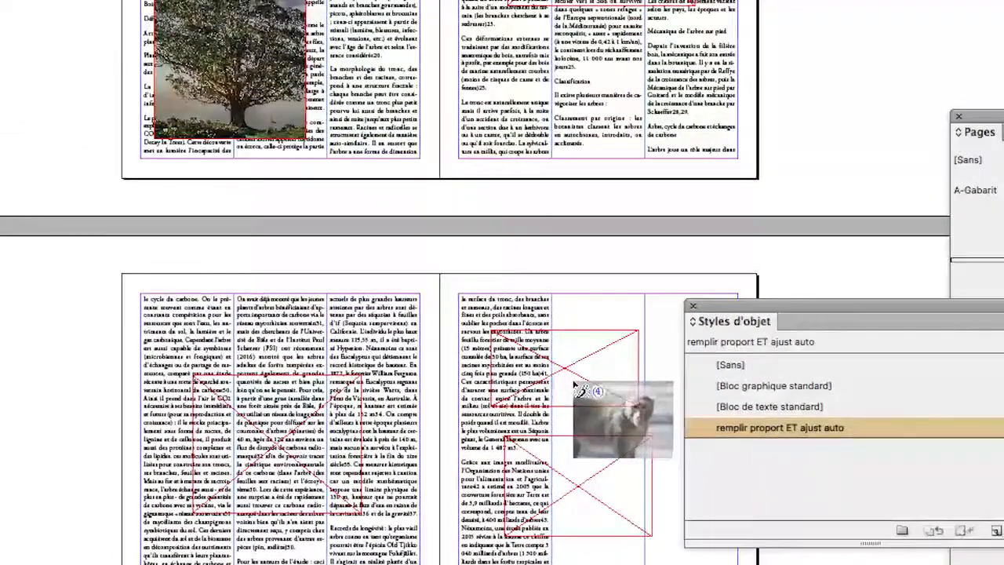
left_click(578, 390)
left_click(550, 484)
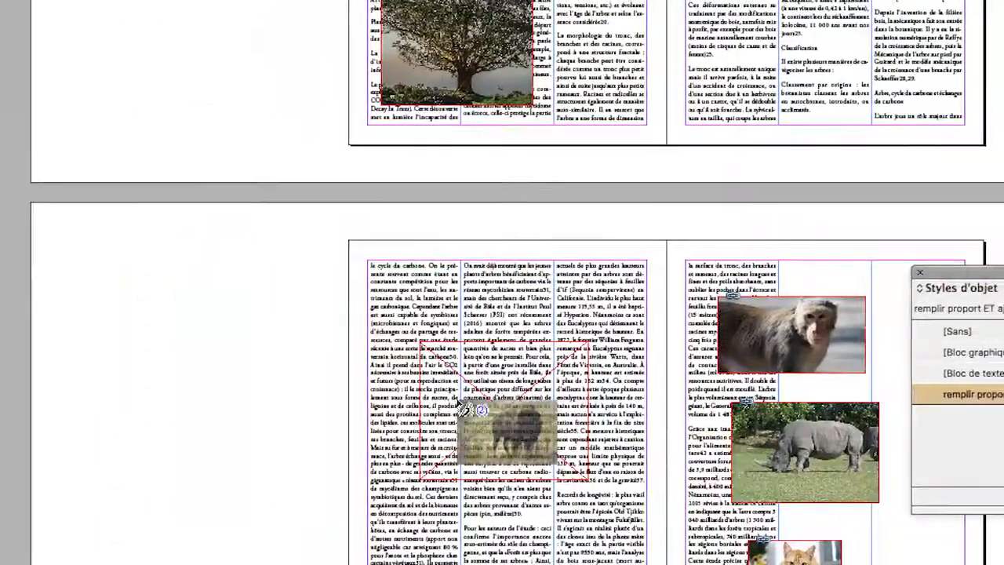
left_click(273, 380)
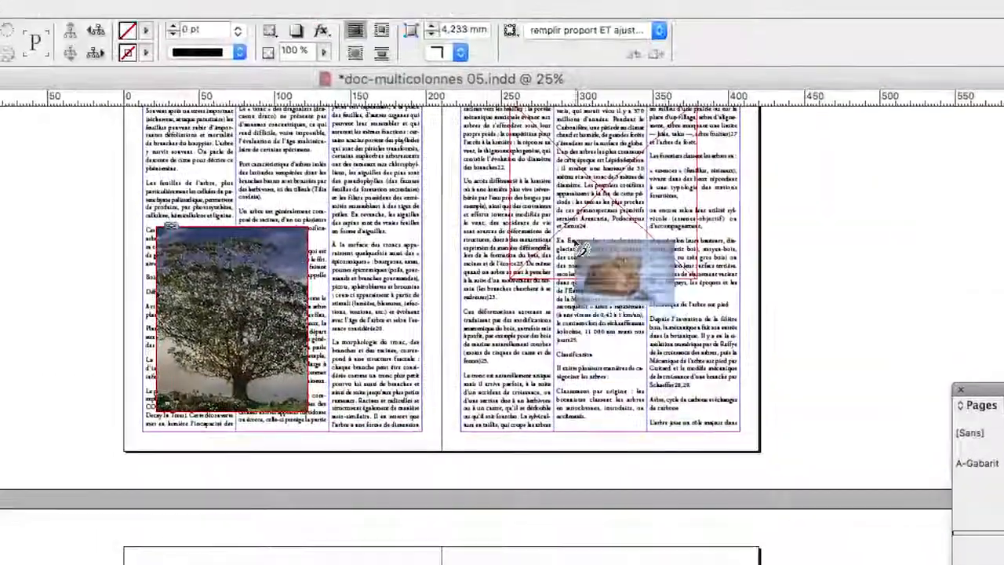
left_click(581, 249)
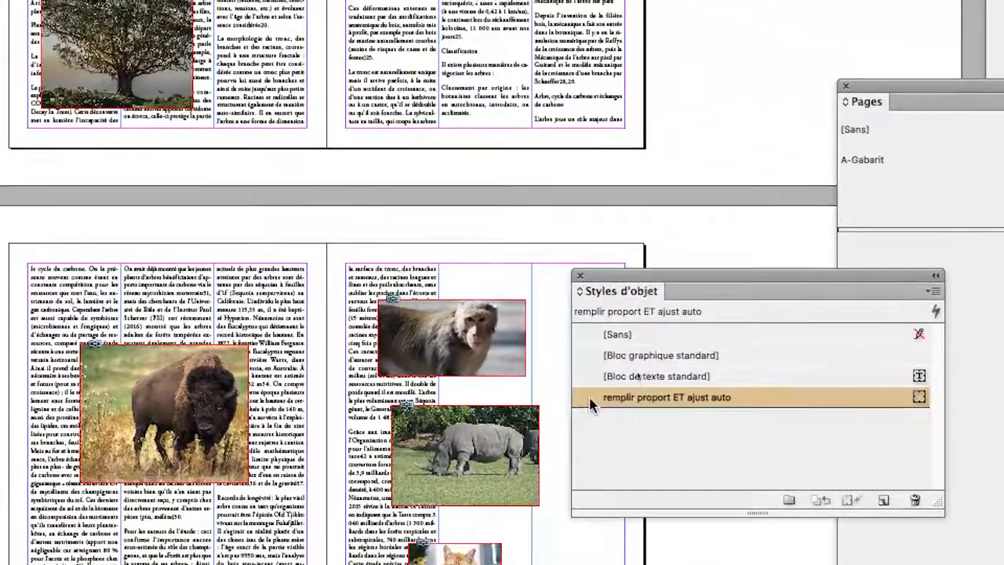
Step: Check the frame fitting attribute in the options of the remplir proport ET ajust auto style and close them
double_click(636, 371)
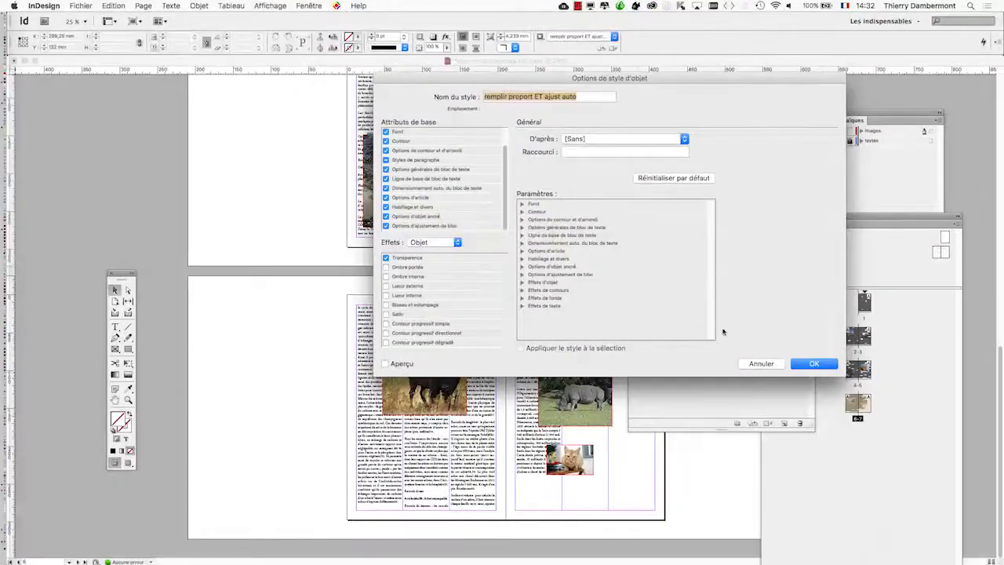
left_click(813, 364)
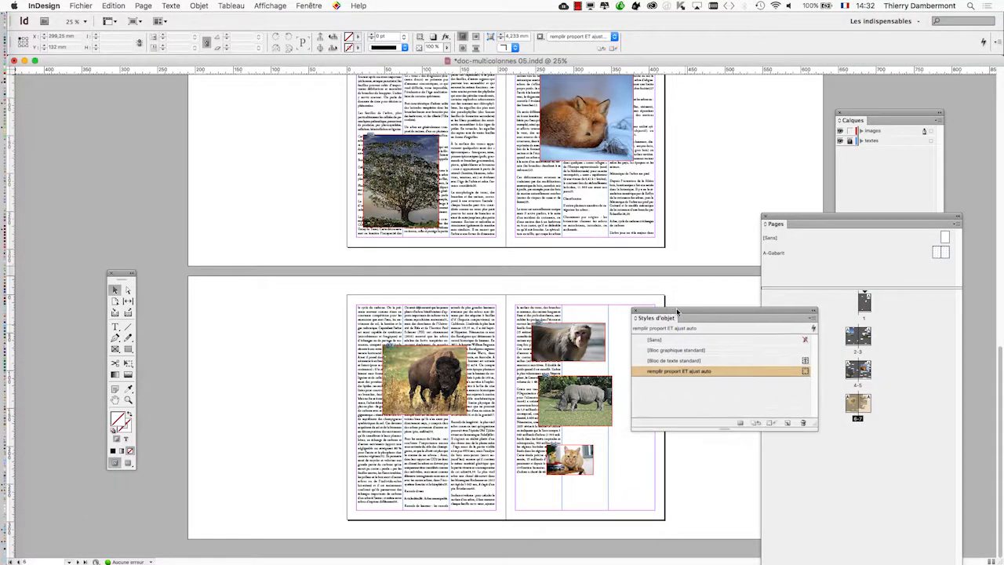
Step: Move the Object Styles panel off the spread and stretch the rhino frame from its lower-right corner to just past page 7's outer edge
left_click_drag(677, 312, 745, 146)
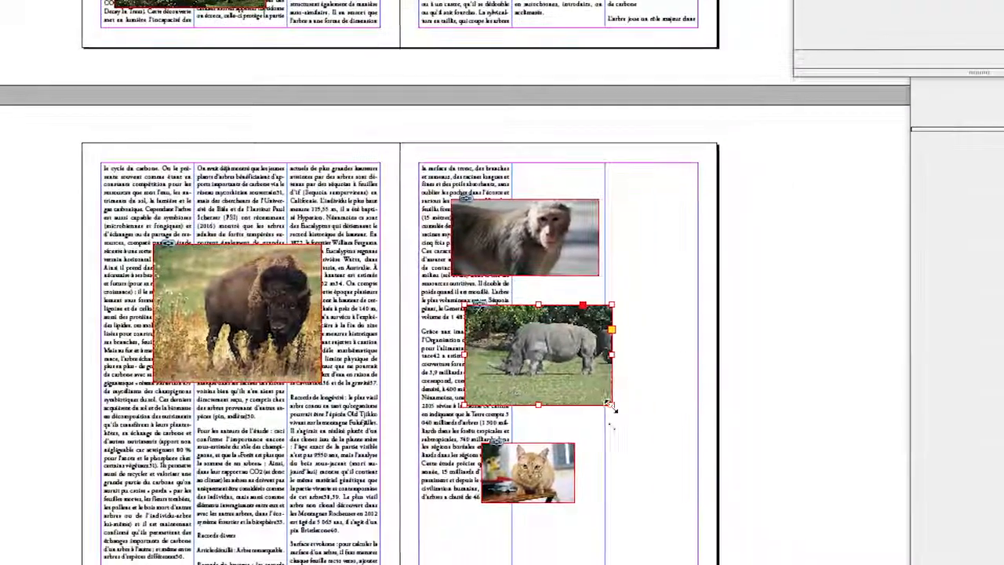
left_click_drag(641, 455, 572, 453)
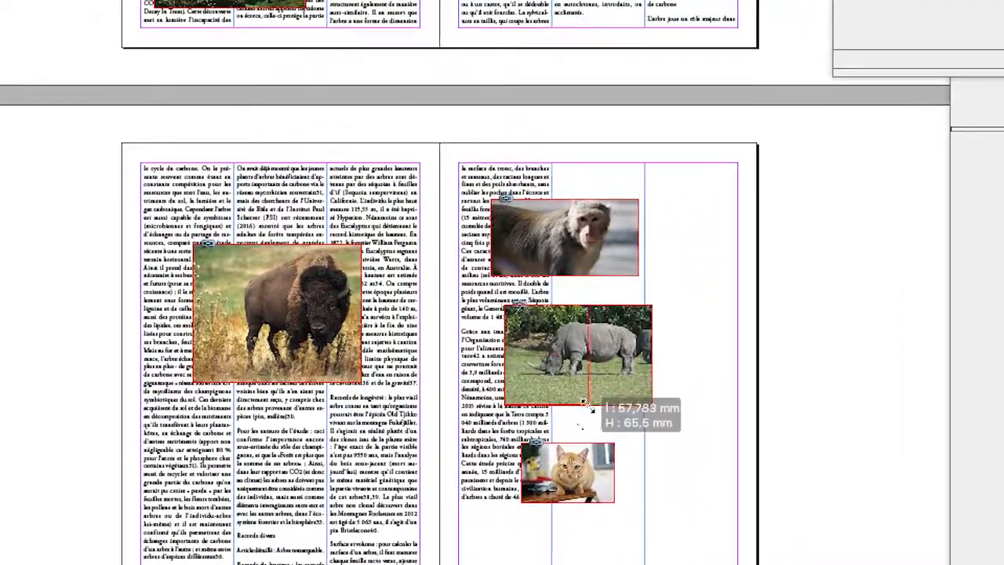
left_click_drag(585, 404, 757, 433)
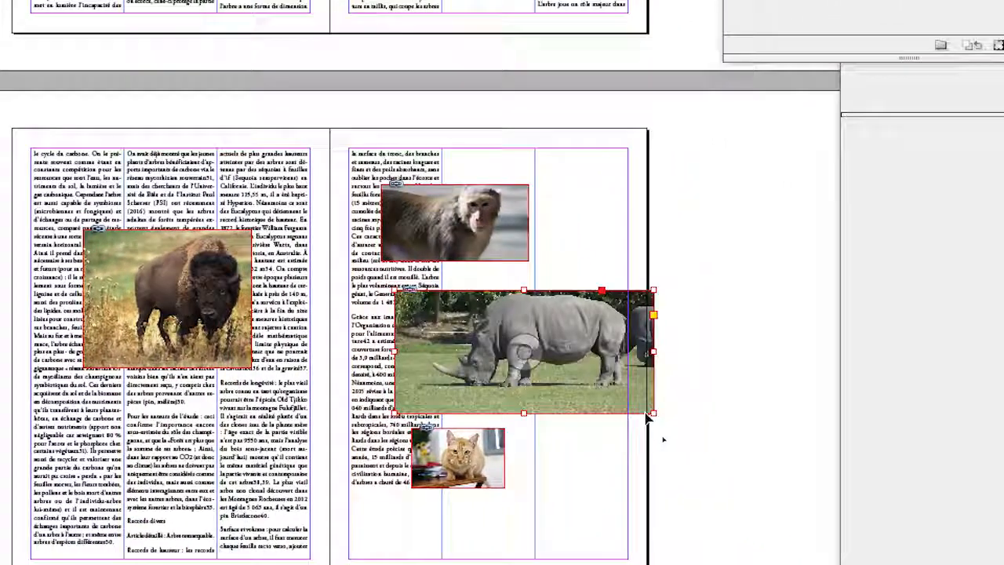
Step: Enlarge page 7's monkey frame from its upper-right corner to above the top margin, and enlarge page 6's bison frame
left_click(502, 226)
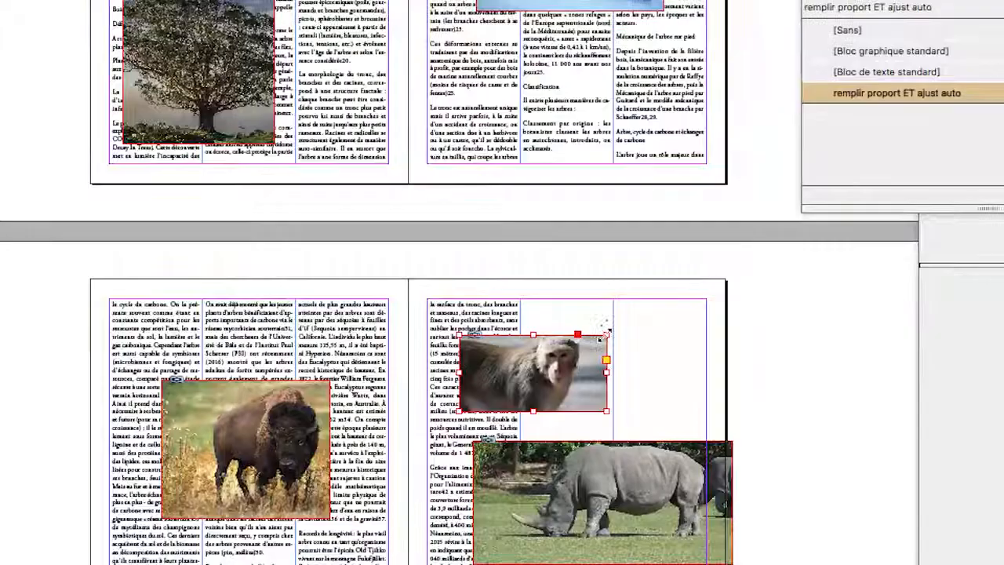
left_click_drag(602, 336, 652, 285)
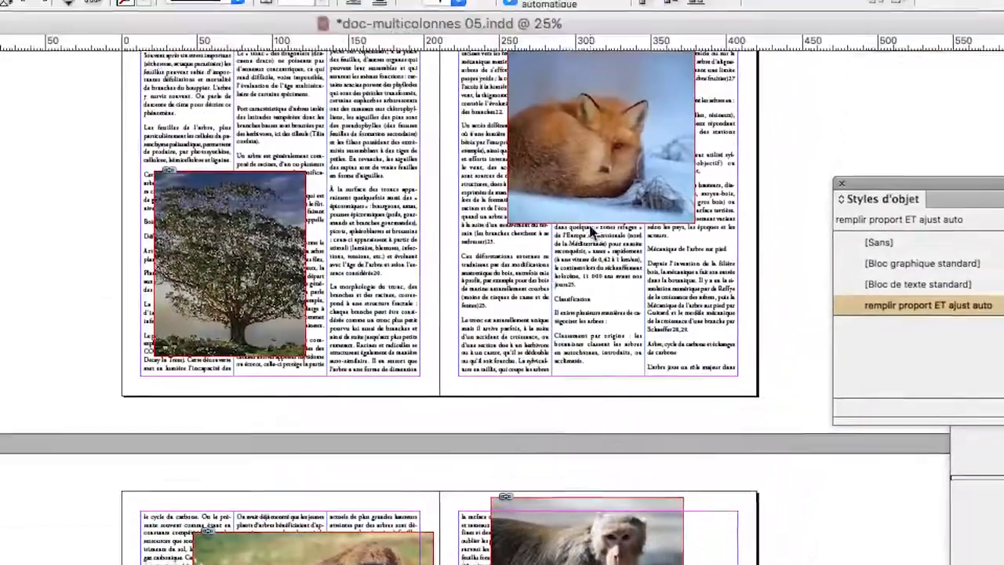
Step: Reshape page 5's fox frame into a wide landscape rectangle from its upper-left corner and enlarge it from its lower-right corner
left_click(586, 220)
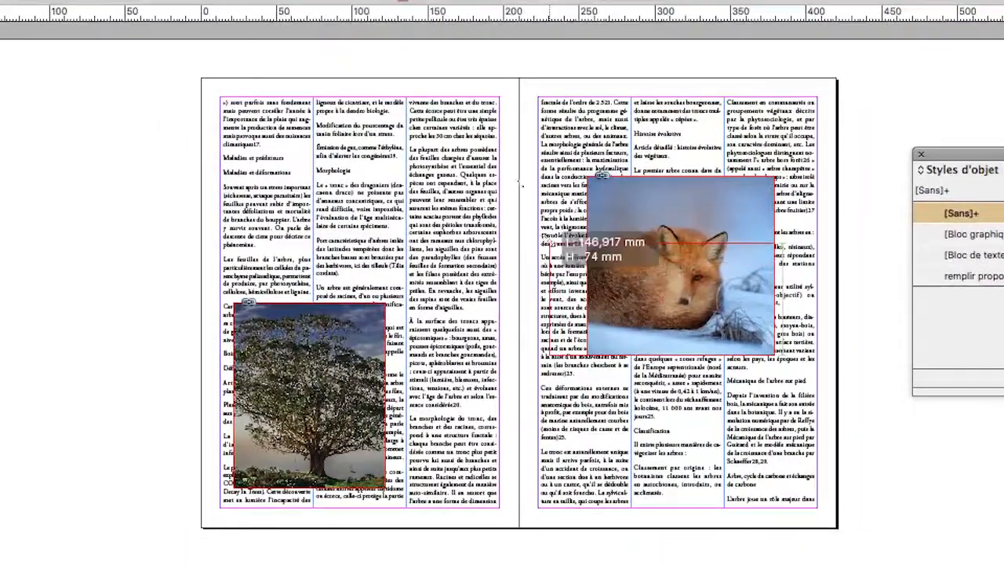
left_click_drag(549, 237, 549, 239)
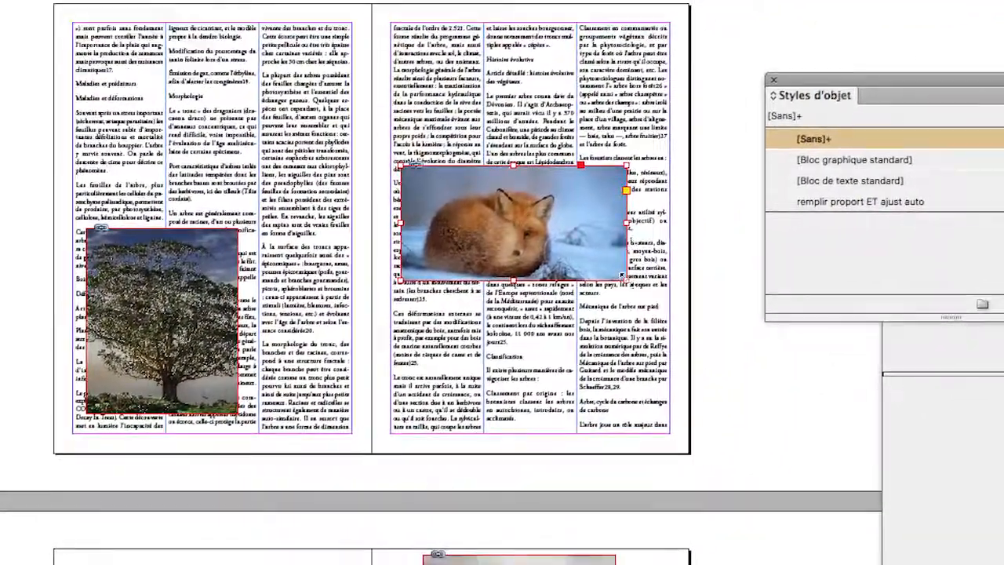
left_click_drag(622, 276, 655, 296)
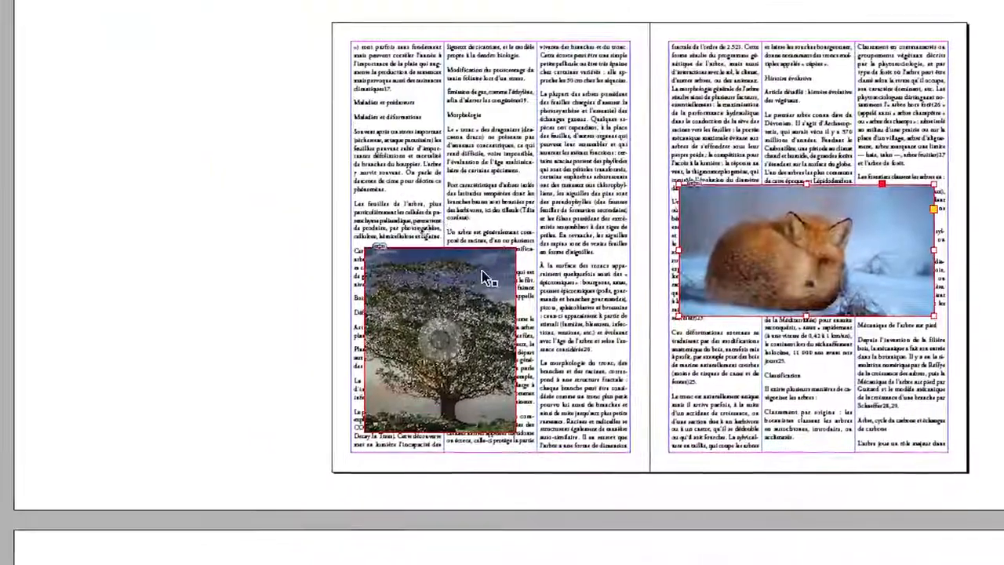
Step: Reshape page 4's tree frame into a wide landscape rectangle from its upper-right corner and move it up the page
left_click(481, 271)
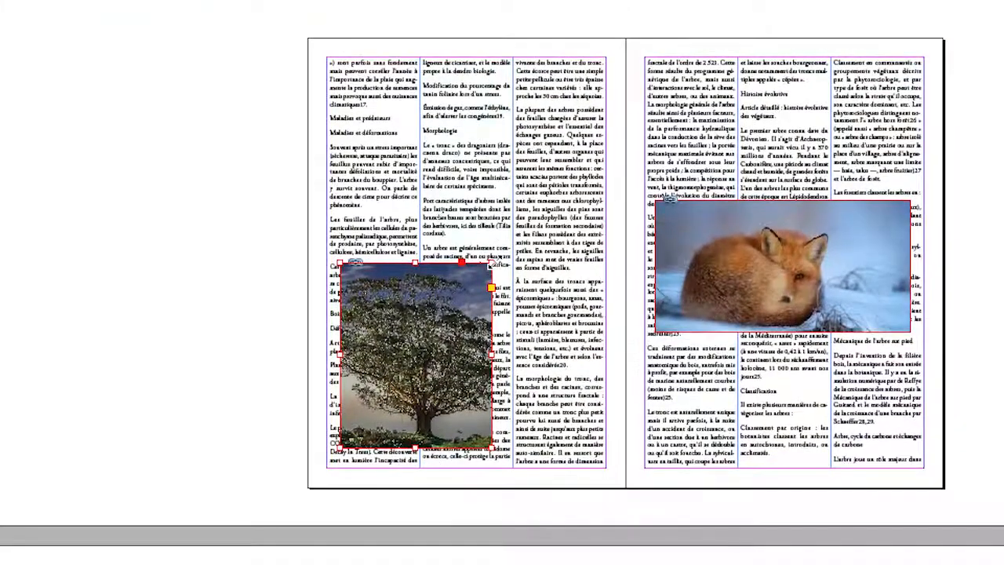
left_click_drag(516, 248, 563, 253)
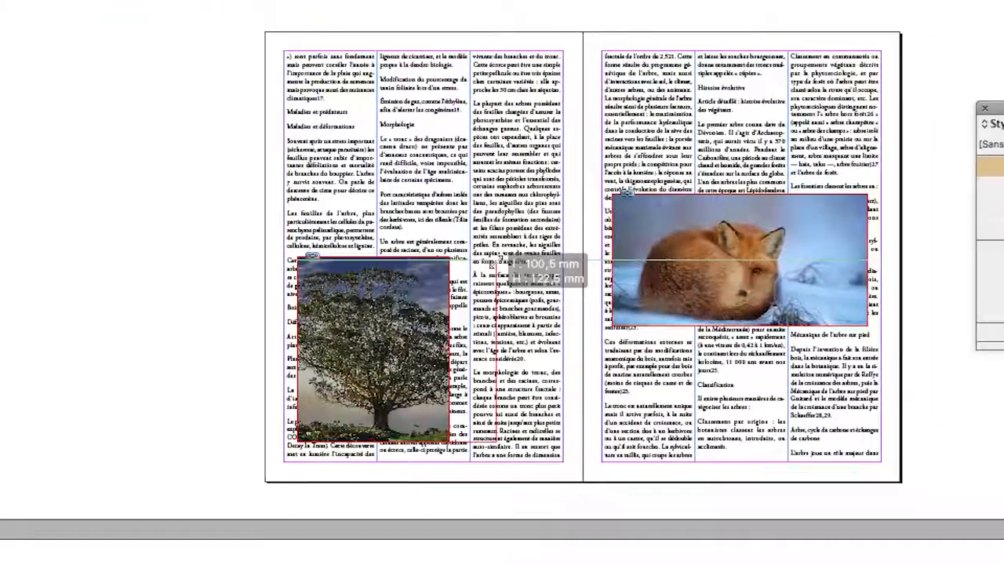
left_click_drag(491, 264, 519, 301)
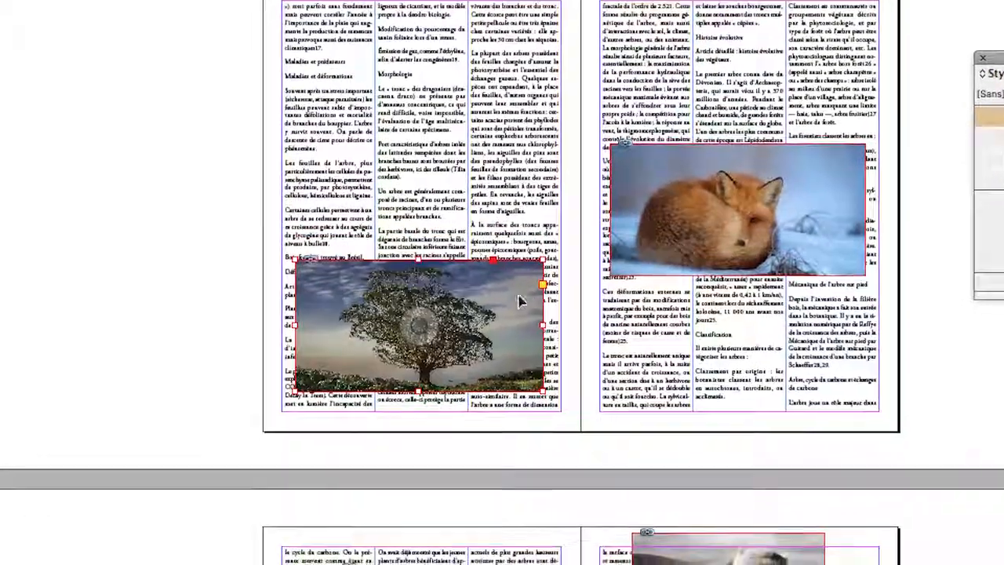
left_click_drag(515, 342, 514, 172)
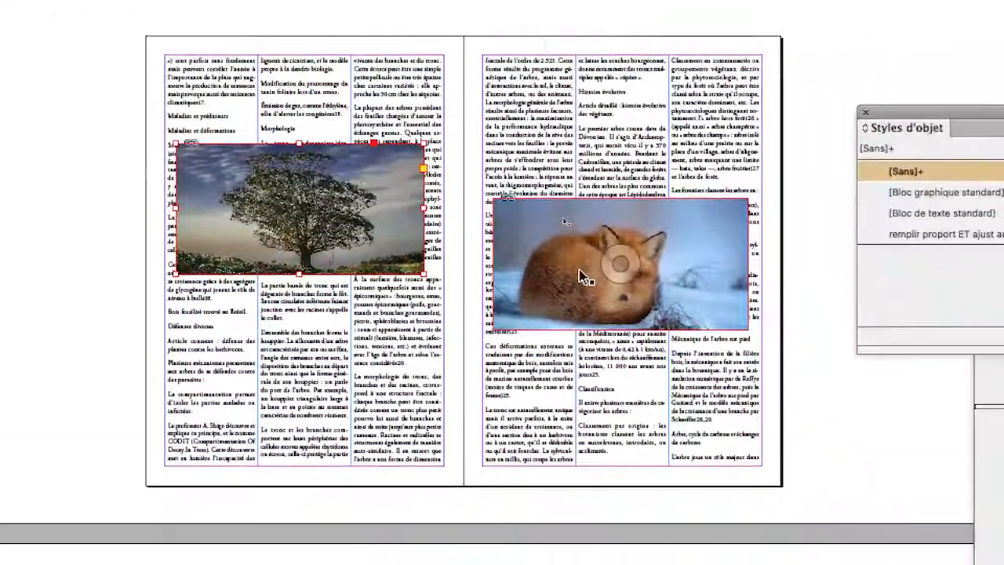
Step: Reshape page 5's fox frame into a tall, narrow rectangle from its lower-left corner, extending it nearly to the bottom margin
left_click(579, 272)
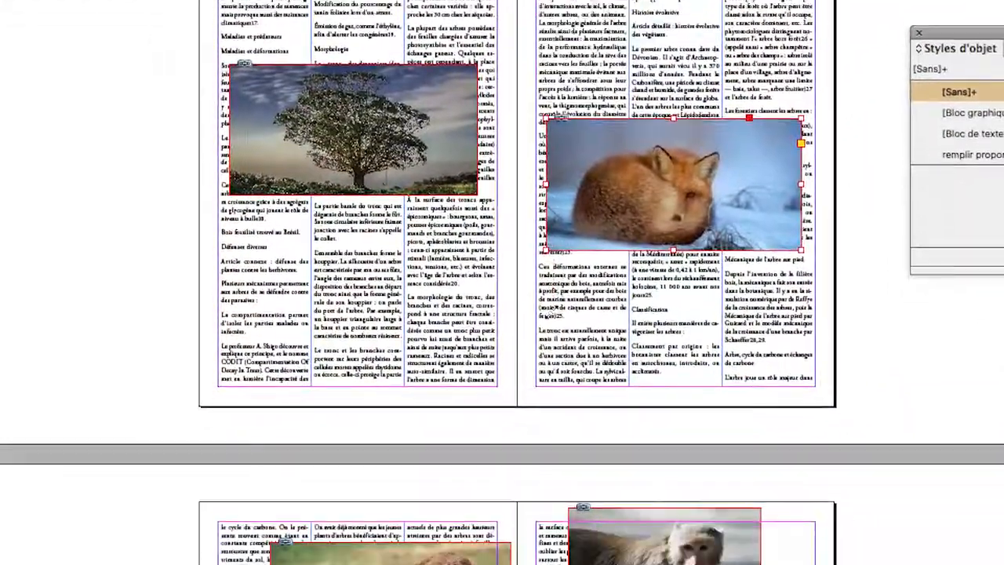
left_click_drag(493, 330, 506, 458)
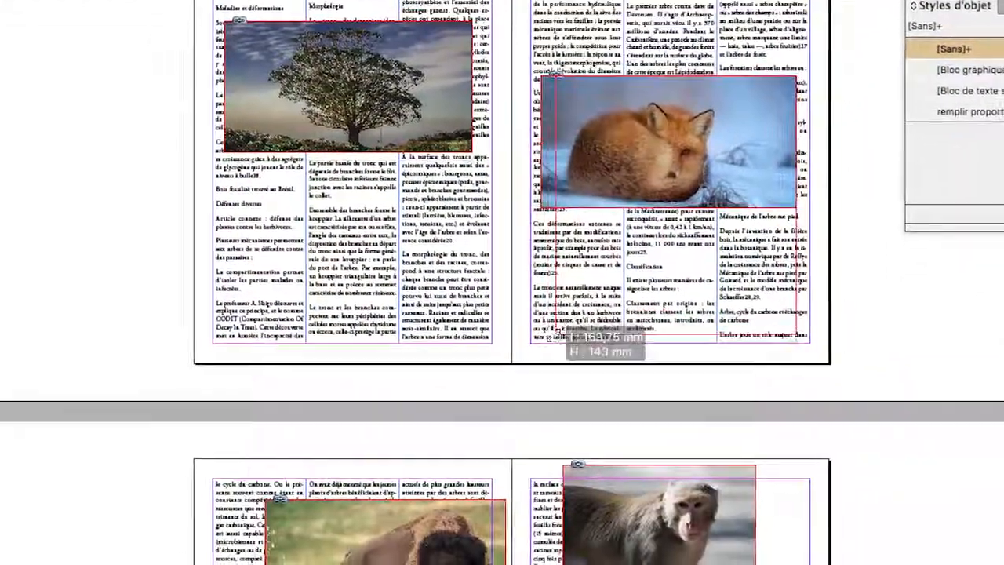
left_click_drag(554, 333, 656, 323)
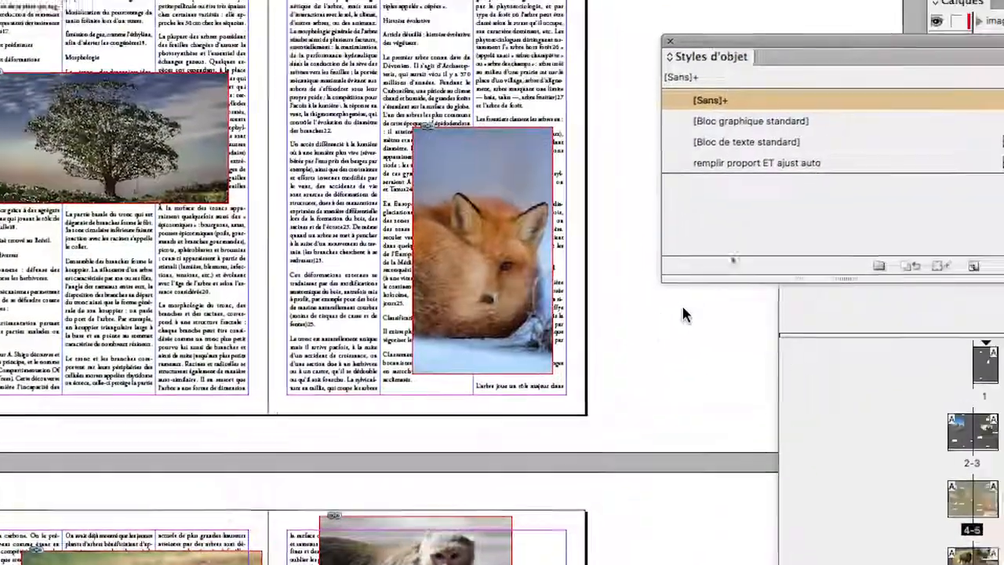
Step: Open the options of the remplir proport ET ajust auto object style with no frame selected
left_click(832, 137)
double_click(832, 136)
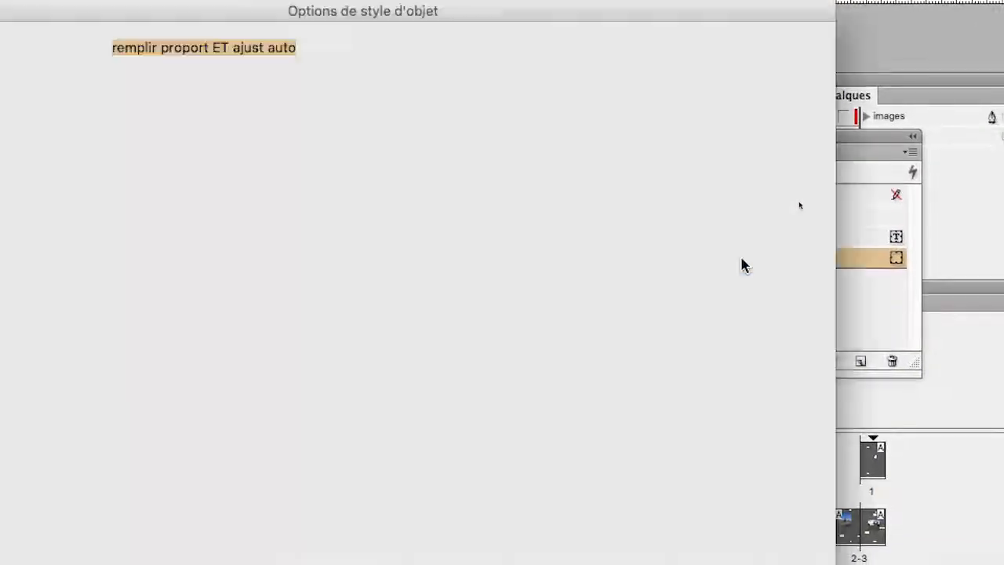